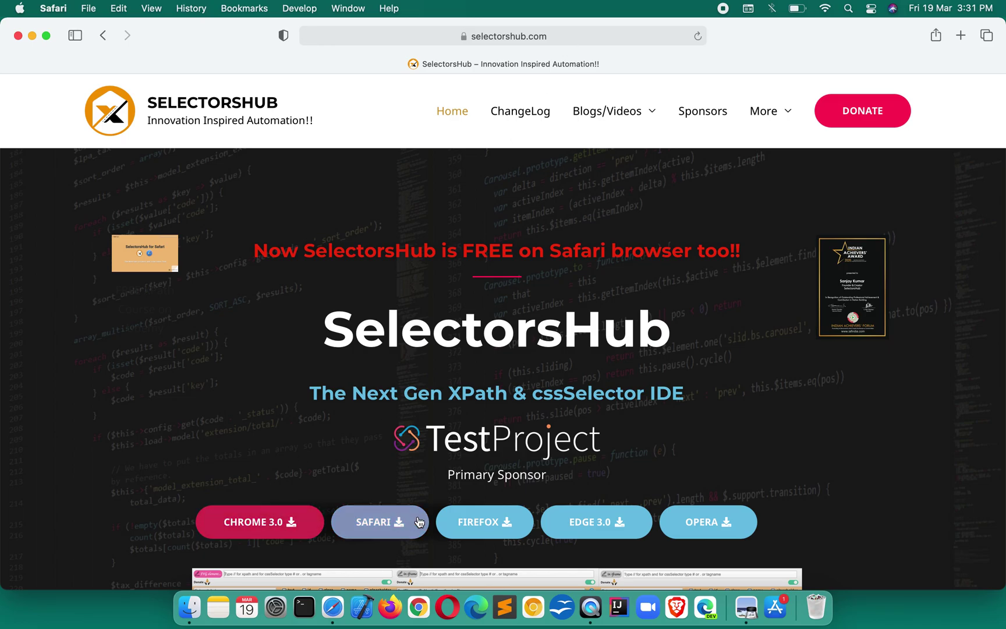
Get the Safari version of SelectorsHub from its website and download it from the Mac App Store.
{"action": "left_click", "coordinate": [376, 531]}
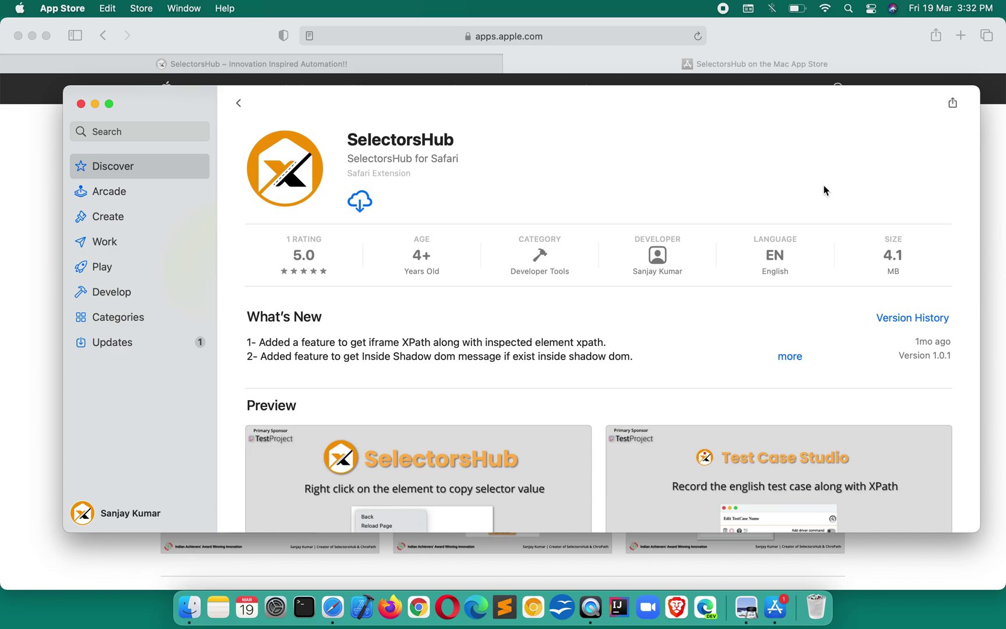
{"action": "left_click", "coordinate": [360, 202]}
Examine the preview, description, app privacy and information sections of the SelectorsHub App Store listing.
{"action": "scroll", "coordinate": [409, 302], "scroll_direction": "down", "scroll_amount": 4}
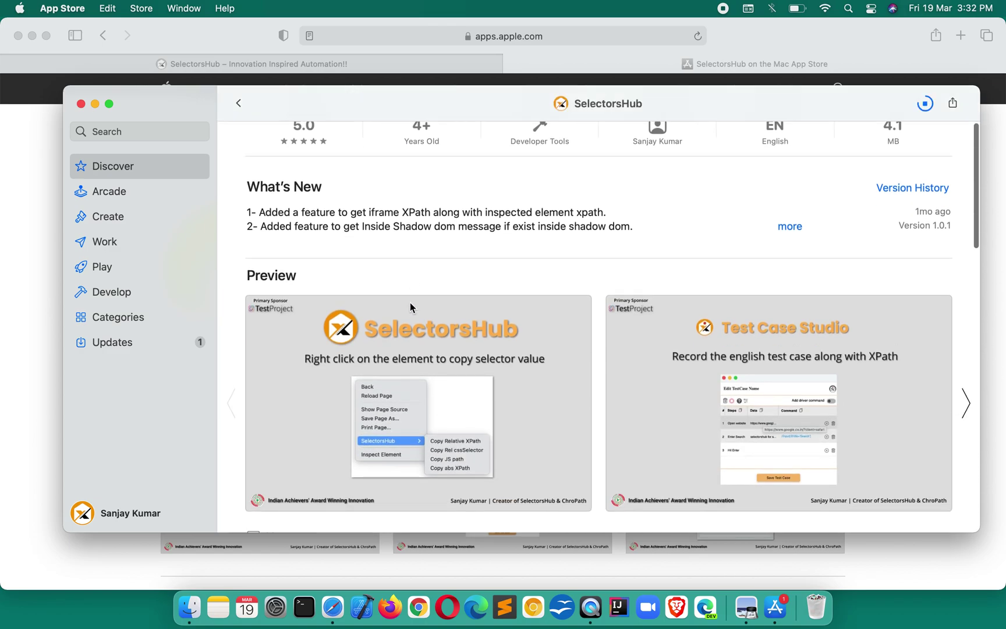
{"action": "scroll", "coordinate": [409, 301], "scroll_direction": "down", "scroll_amount": 5}
{"action": "scroll", "coordinate": [409, 301], "scroll_direction": "up", "scroll_amount": 5}
{"action": "scroll", "coordinate": [409, 302], "scroll_direction": "up", "scroll_amount": 5}
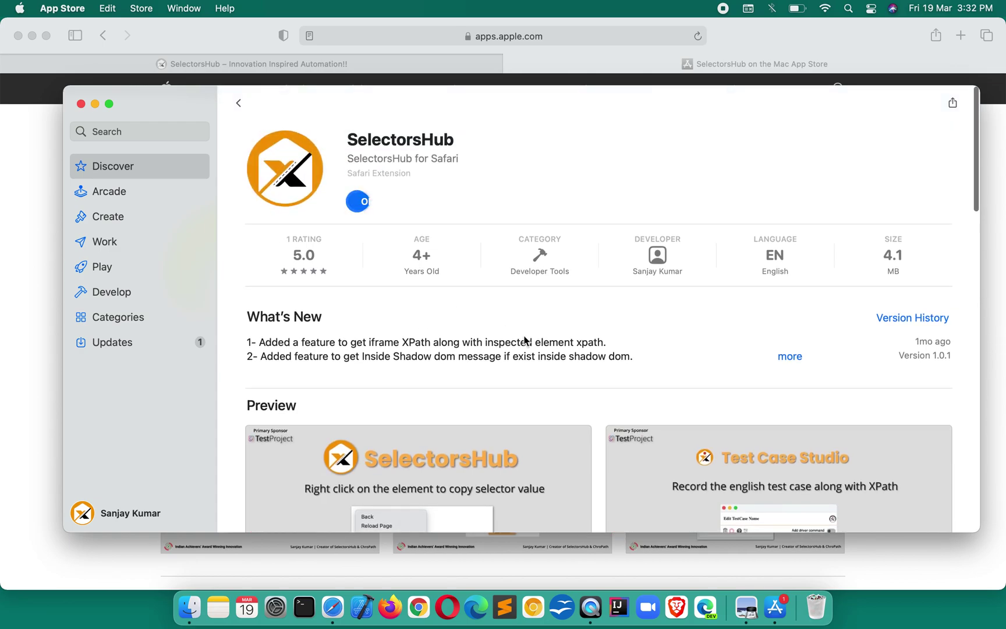
{"action": "scroll", "coordinate": [525, 337], "scroll_direction": "down", "scroll_amount": 3}
{"action": "scroll", "coordinate": [525, 337], "scroll_direction": "down", "scroll_amount": 6}
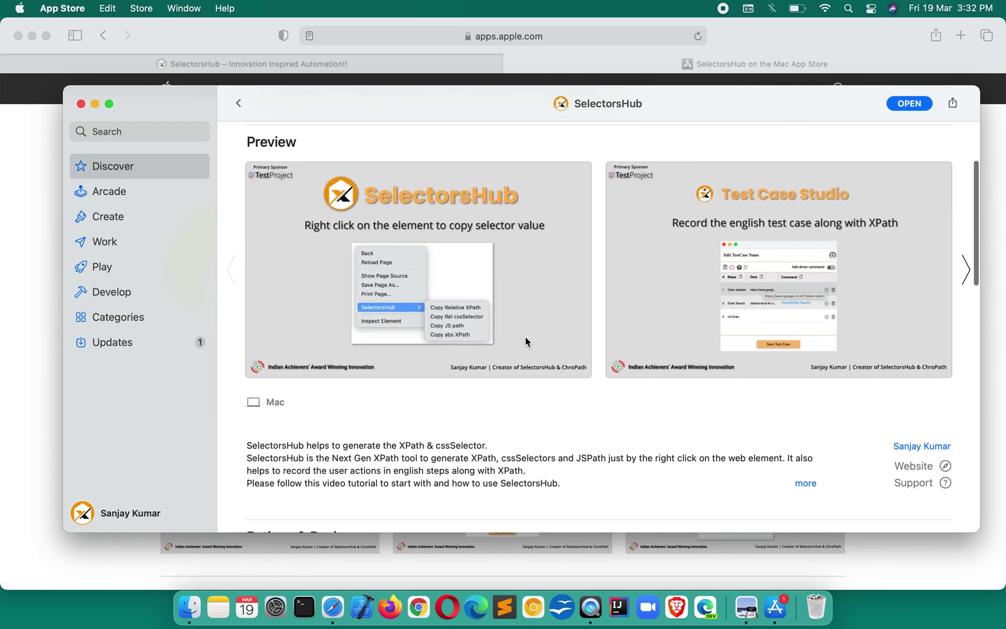
{"action": "scroll", "coordinate": [526, 342], "scroll_direction": "down", "scroll_amount": 8}
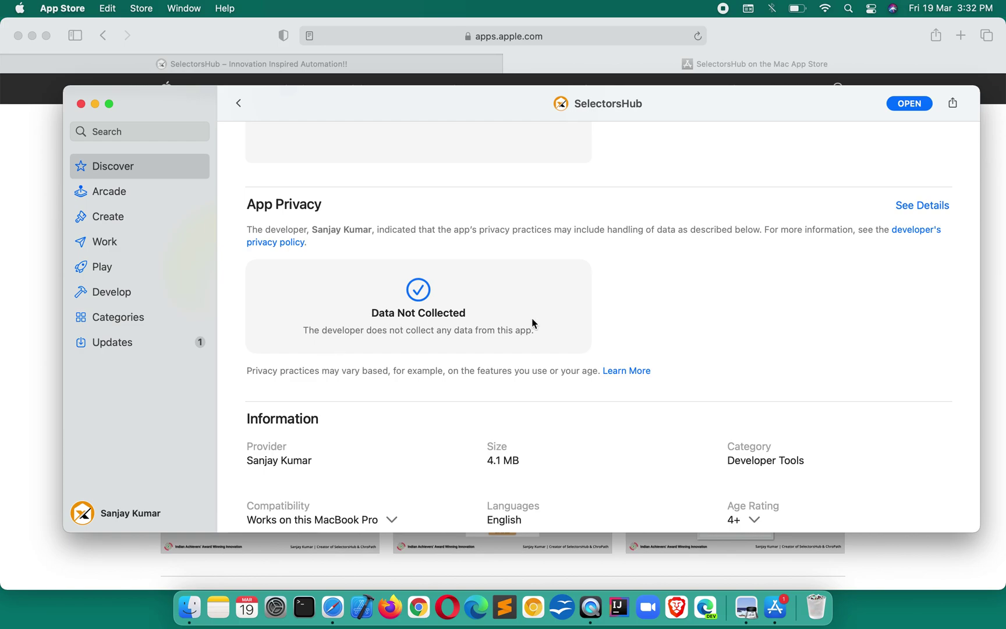
{"action": "scroll", "coordinate": [532, 322], "scroll_direction": "down", "scroll_amount": 5}
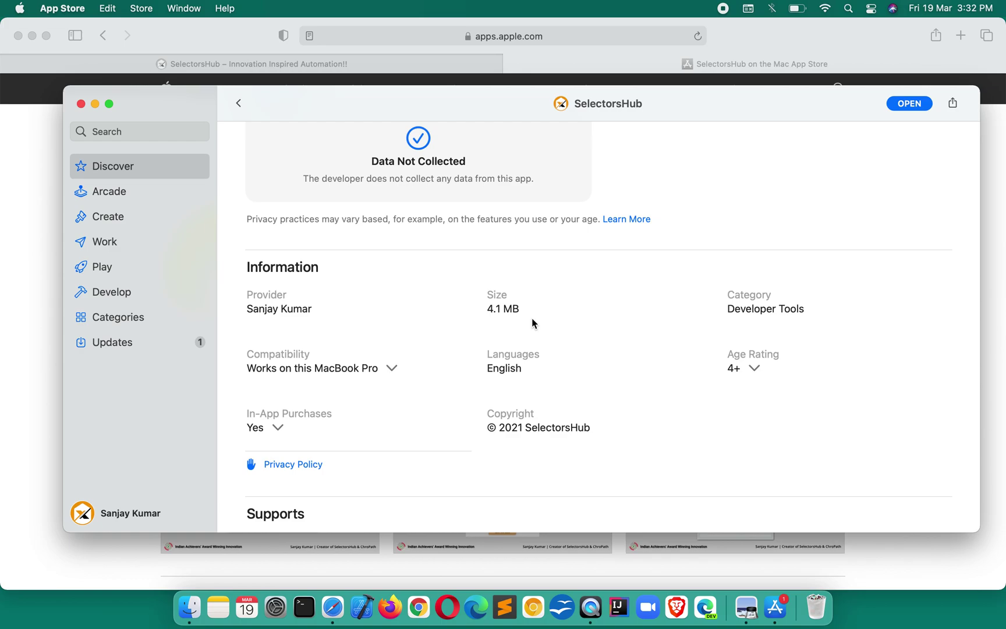
{"action": "scroll", "coordinate": [532, 322], "scroll_direction": "down", "scroll_amount": 3}
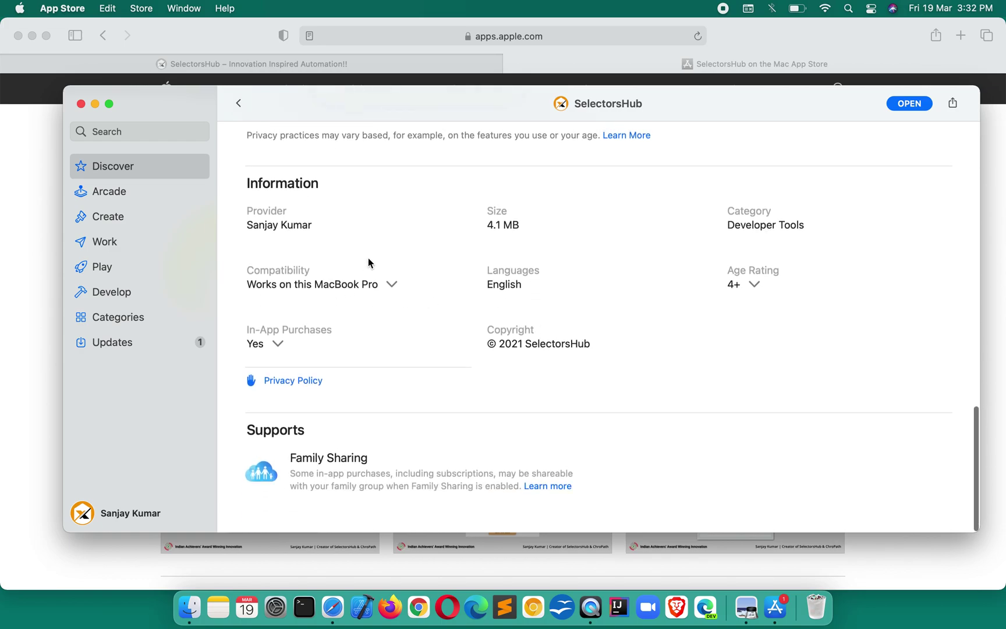
{"action": "scroll", "coordinate": [330, 320], "scroll_direction": "up", "scroll_amount": 20}
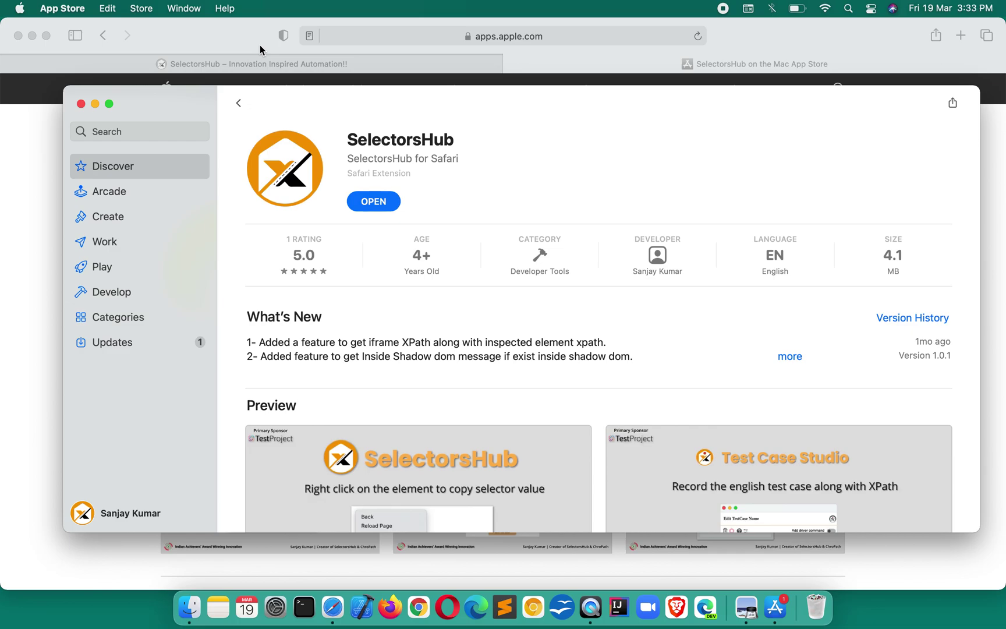
Launch the installed SelectorsHub app, close the App Store window and show the app's Home view.
{"action": "left_click", "coordinate": [377, 205]}
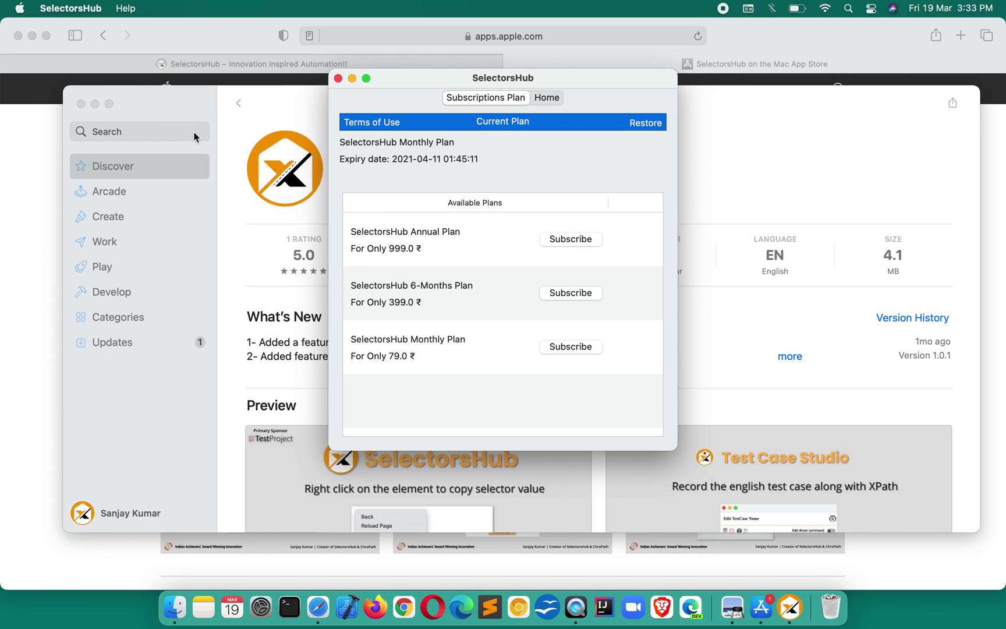
{"action": "left_click", "coordinate": [81, 104]}
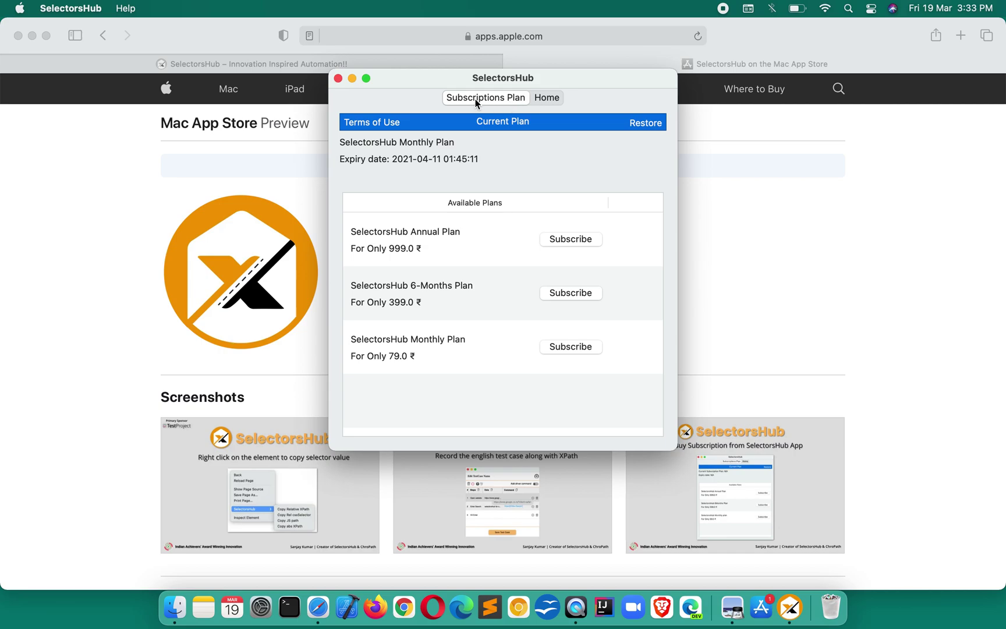
{"action": "left_click", "coordinate": [548, 99]}
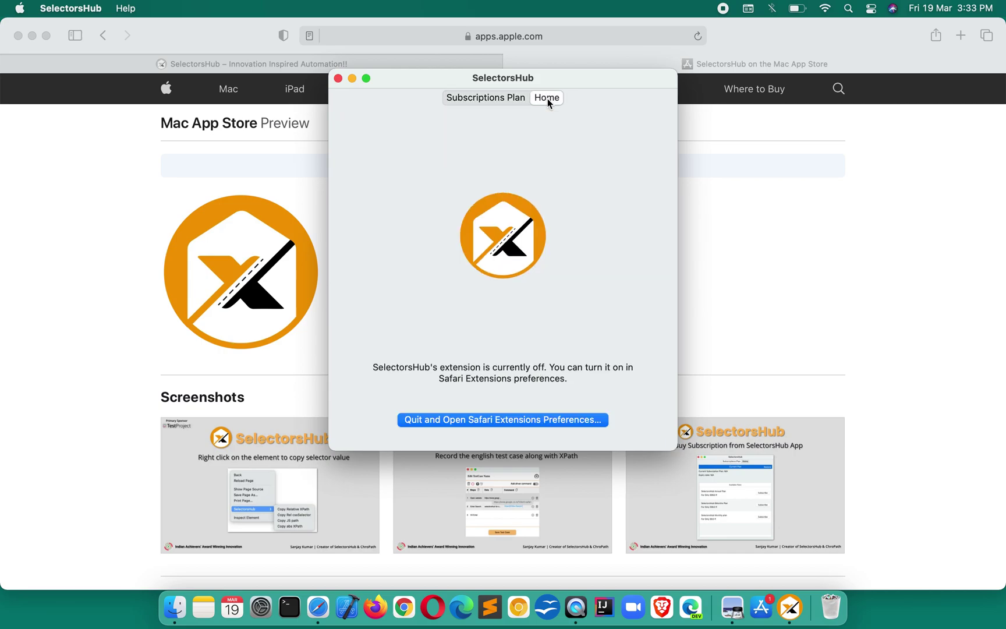
Go from the SelectorsHub app to Safari's extension preferences, enable the SelectorsHub extension and close the preferences.
{"action": "left_click", "coordinate": [518, 420]}
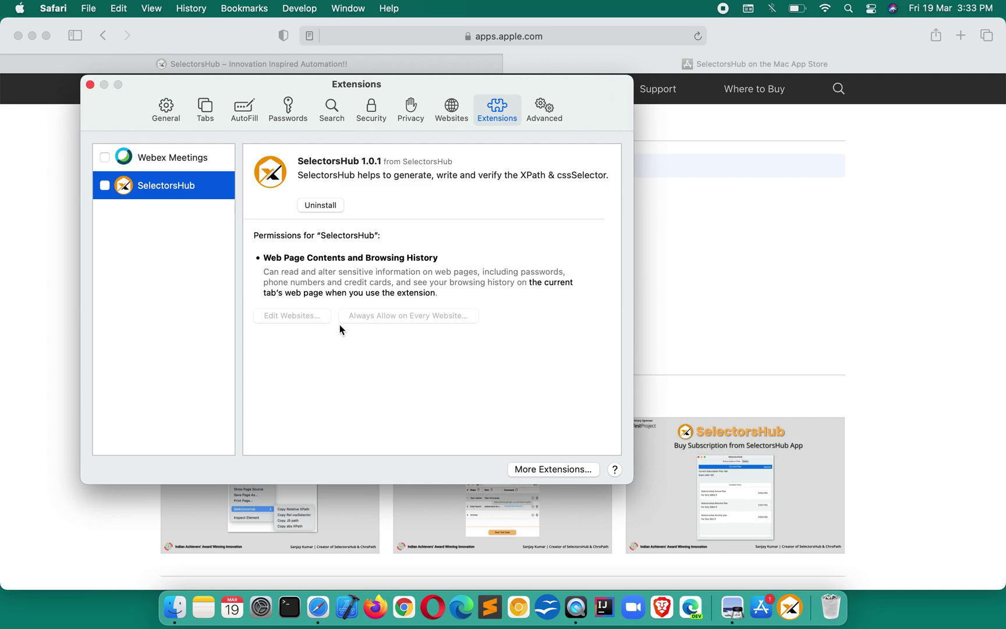
{"action": "left_click", "coordinate": [105, 186]}
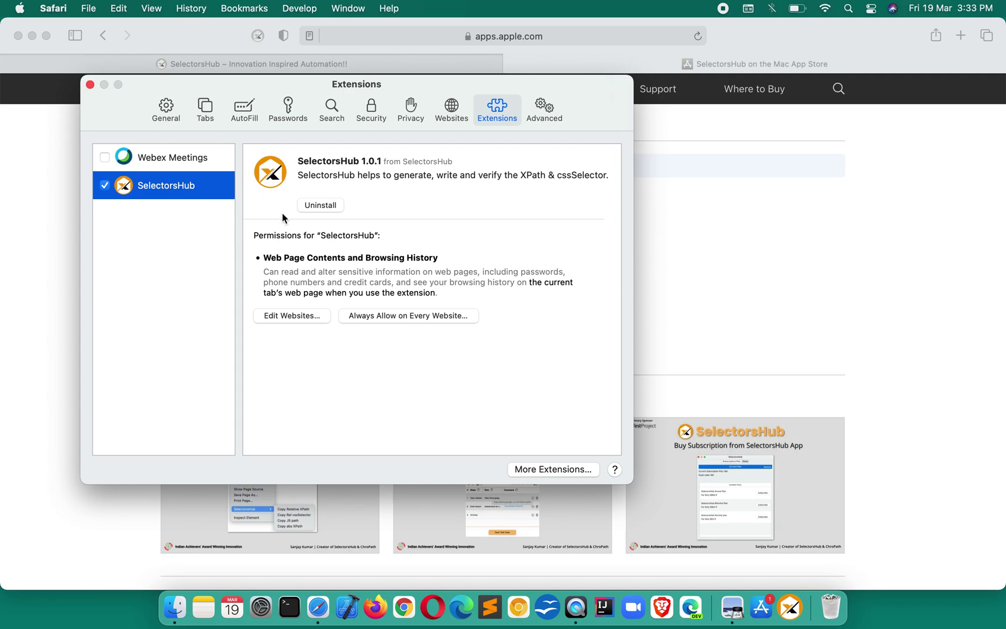
{"action": "left_click", "coordinate": [91, 85]}
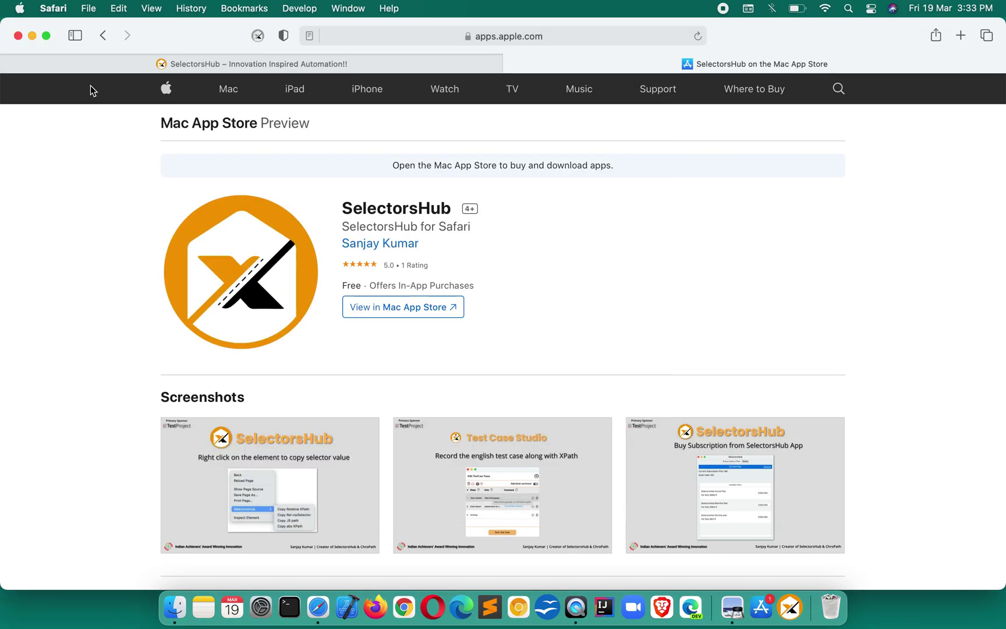
Grant the SelectorsHub extension permanent access to every website and confirm the permission.
{"action": "left_click", "coordinate": [258, 36]}
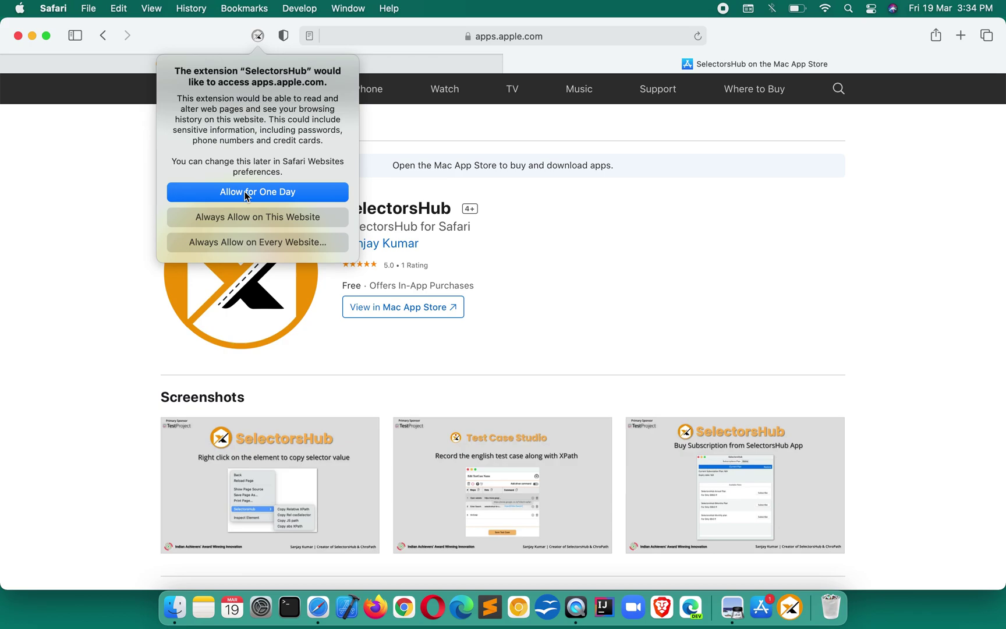
{"action": "scroll", "coordinate": [446, 426], "scroll_direction": "down", "scroll_amount": 15}
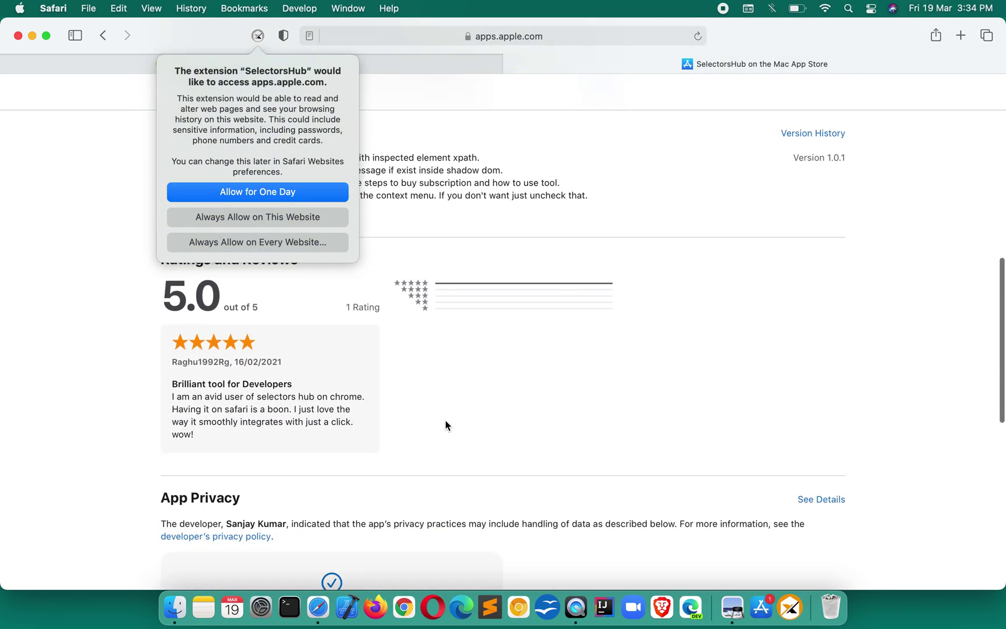
{"action": "scroll", "coordinate": [445, 425], "scroll_direction": "down", "scroll_amount": 2}
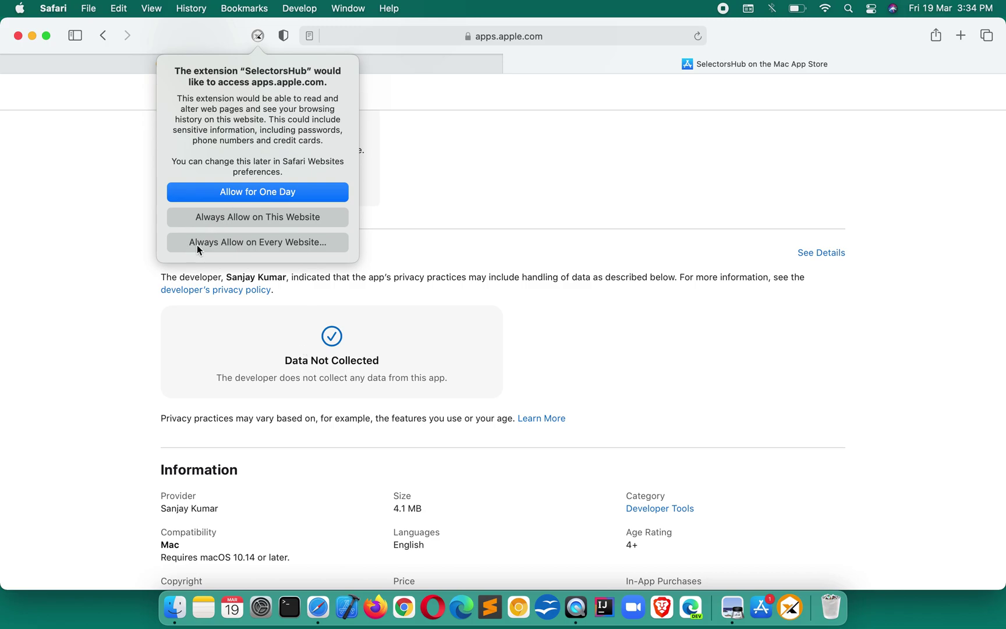
{"action": "left_click", "coordinate": [263, 244]}
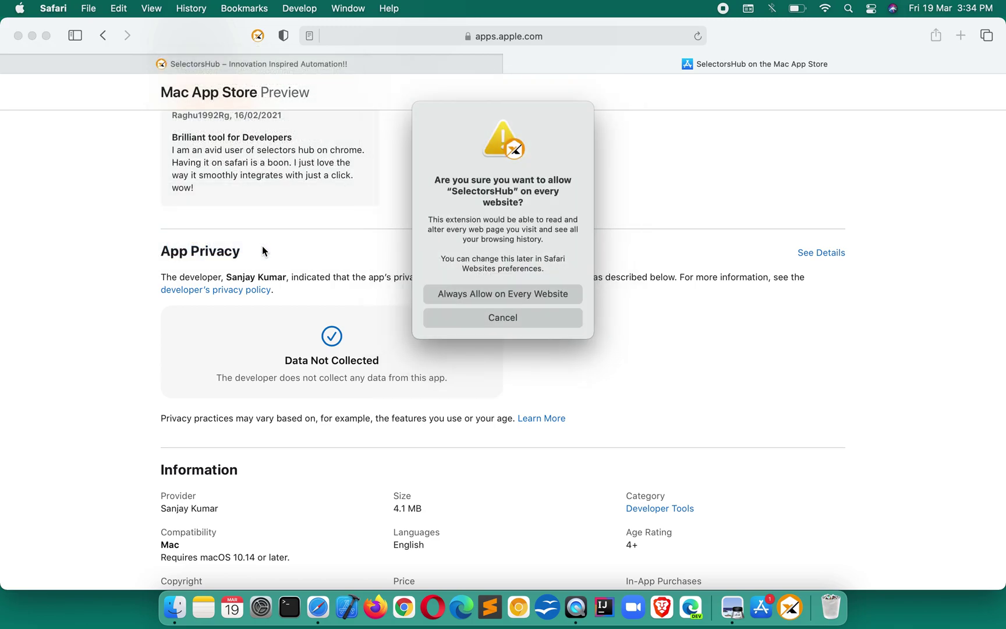
{"action": "left_click", "coordinate": [453, 294]}
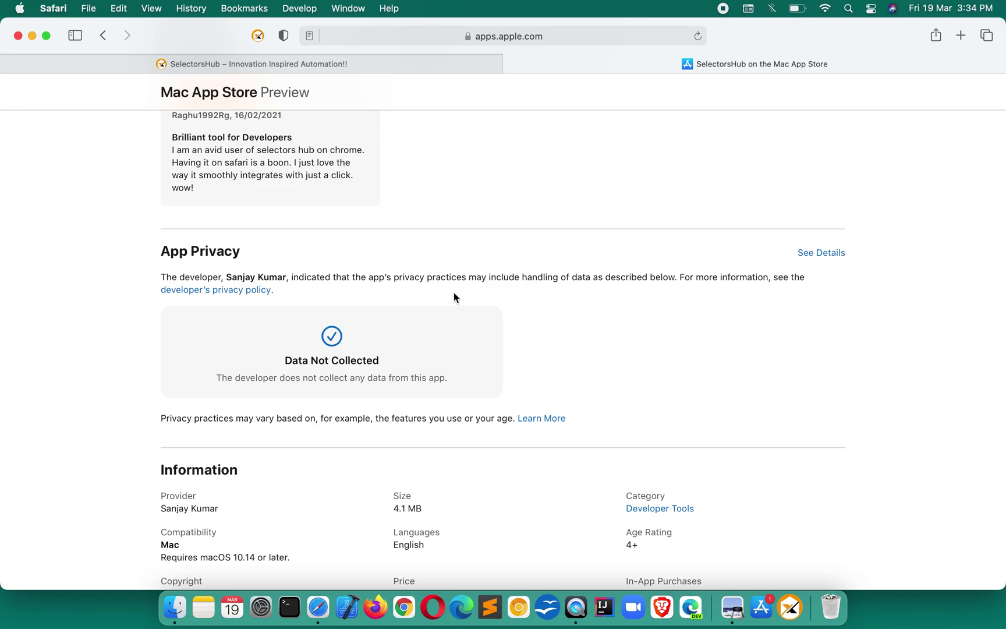
Check the SelectorsHub extension's popup and switch off its ContextMenu option.
{"action": "left_click", "coordinate": [259, 38]}
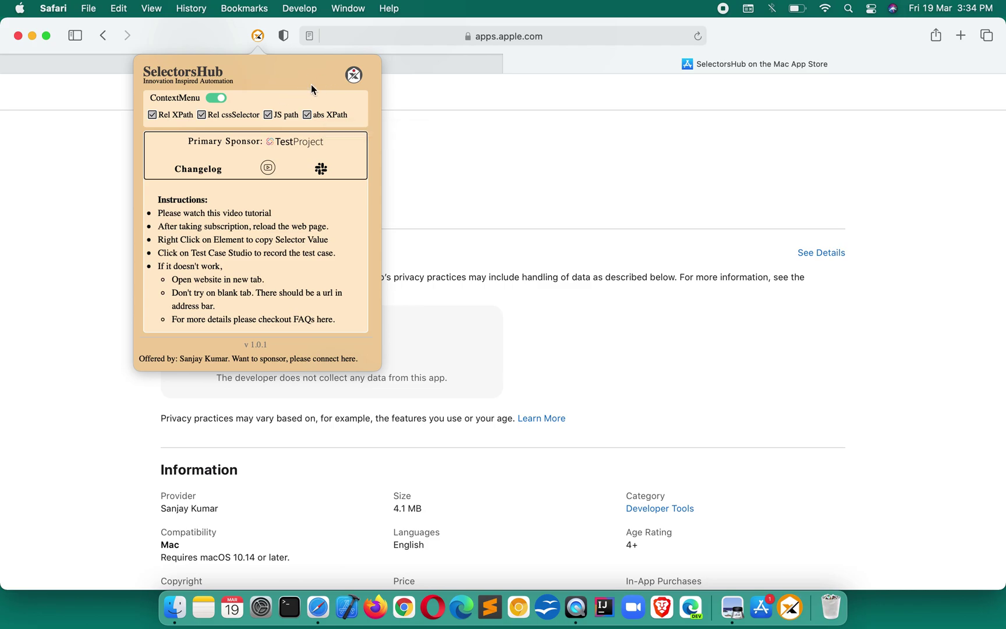
{"action": "left_click", "coordinate": [480, 174]}
{"action": "scroll", "coordinate": [480, 174], "scroll_direction": "up", "scroll_amount": 15}
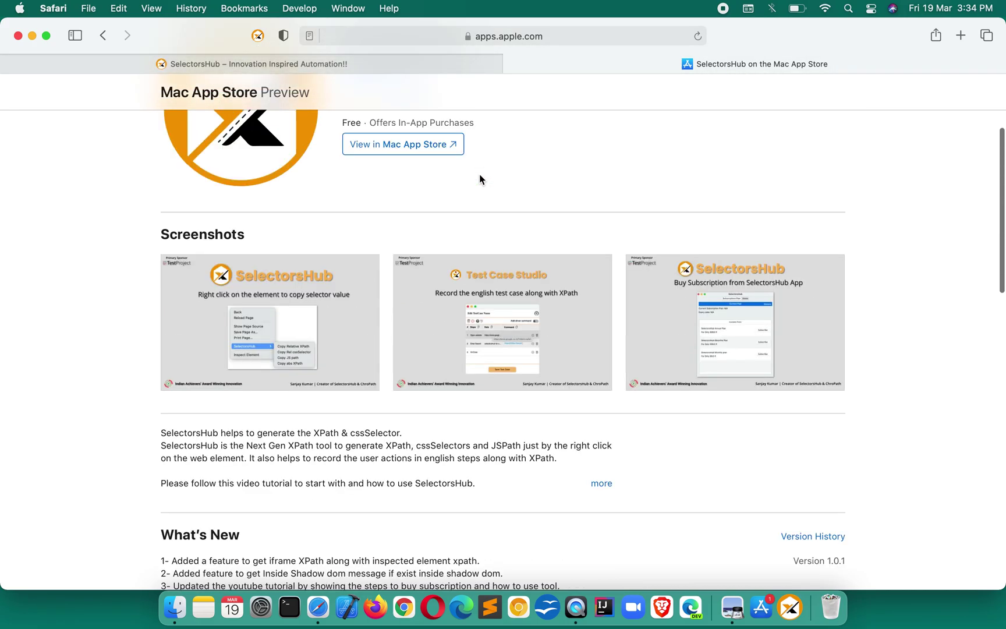
{"action": "scroll", "coordinate": [574, 451], "scroll_direction": "down", "scroll_amount": 3}
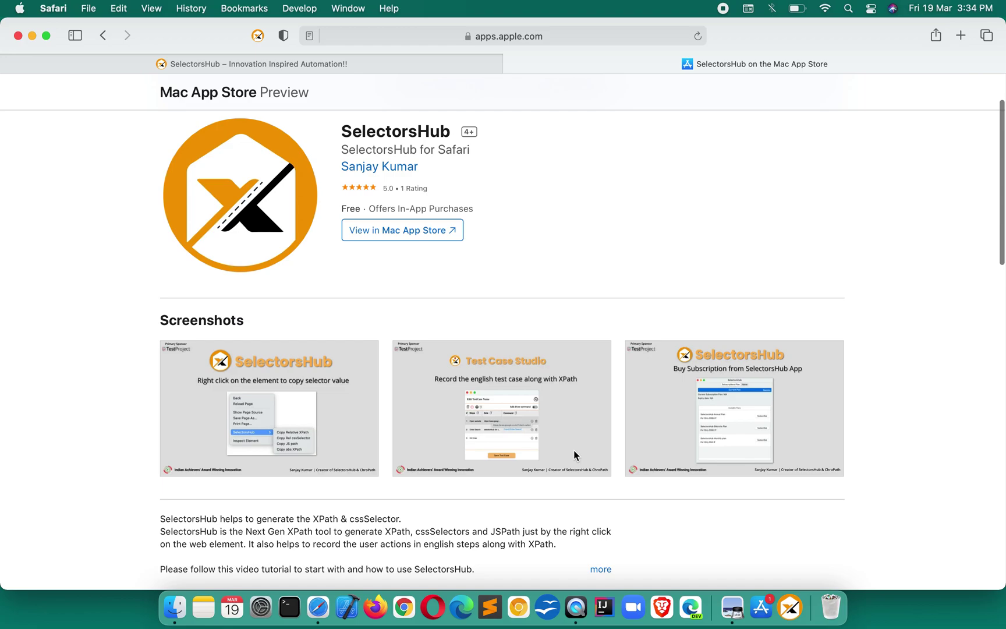
{"action": "scroll", "coordinate": [574, 451], "scroll_direction": "down", "scroll_amount": 1}
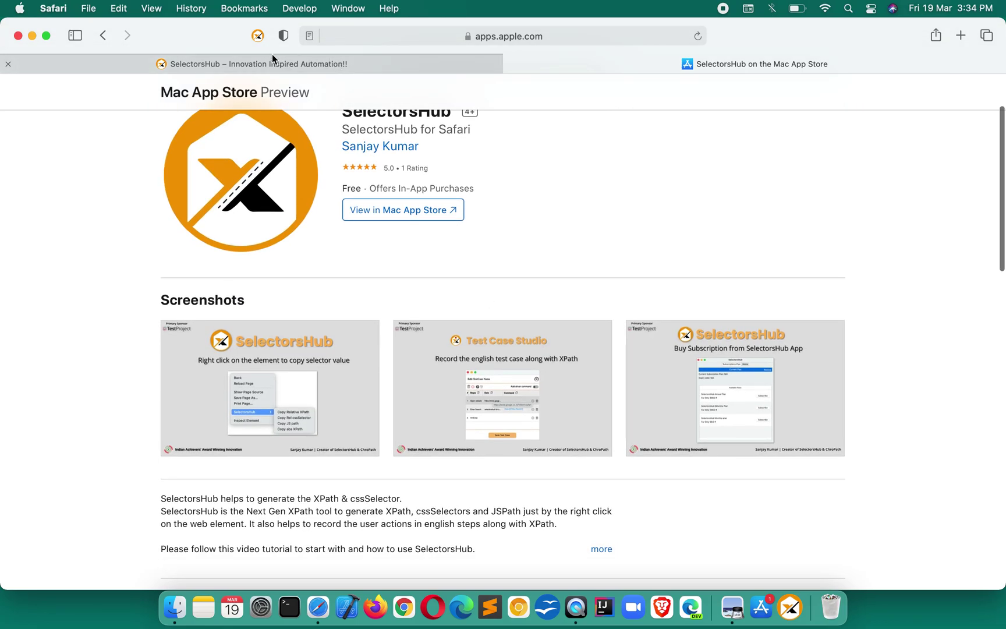
{"action": "left_click", "coordinate": [258, 36]}
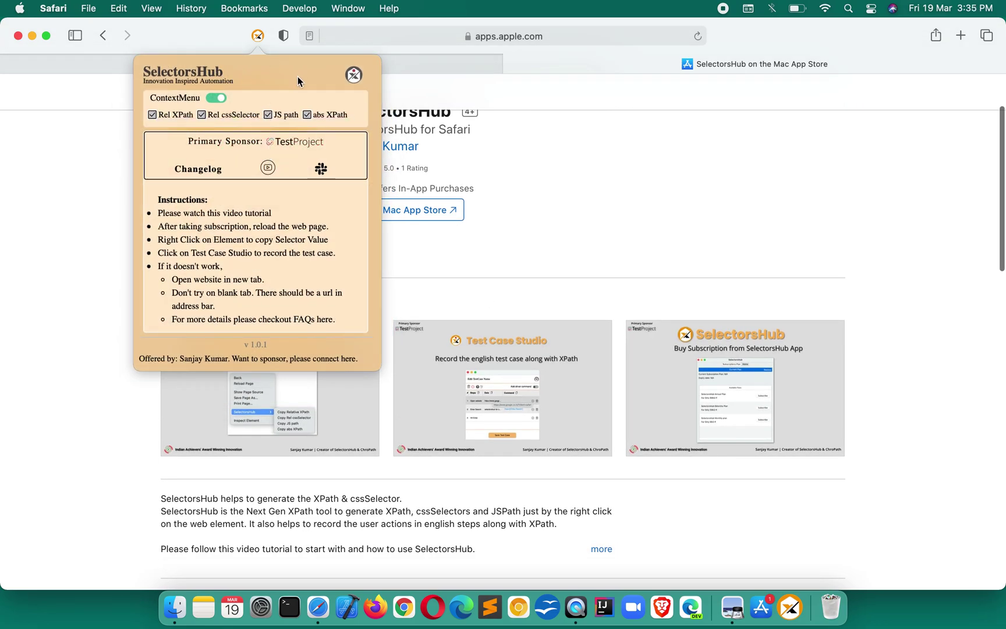
{"action": "left_click", "coordinate": [215, 98]}
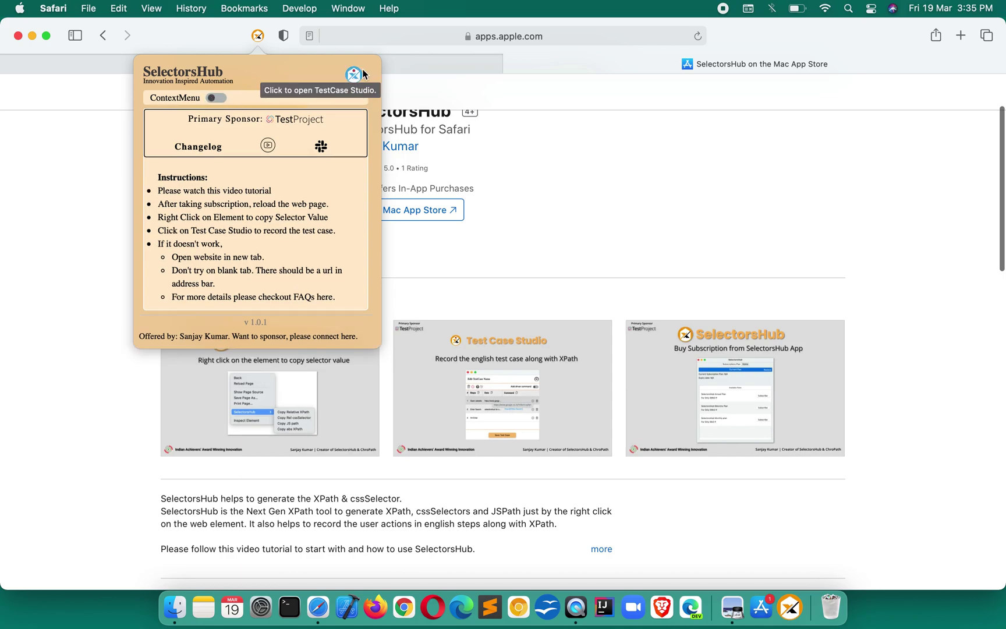
Try to subscribe to the SelectorsHub Monthly Plan in the SelectorsHub app, and close the app window.
{"action": "left_click", "coordinate": [790, 608]}
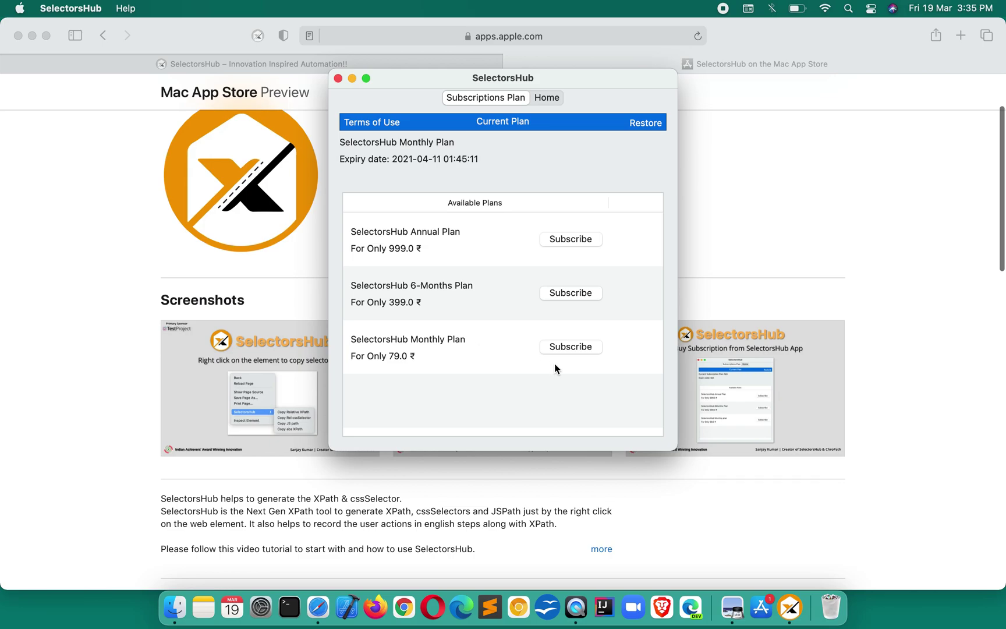
{"action": "left_click", "coordinate": [576, 345]}
{"action": "left_click", "coordinate": [592, 272]}
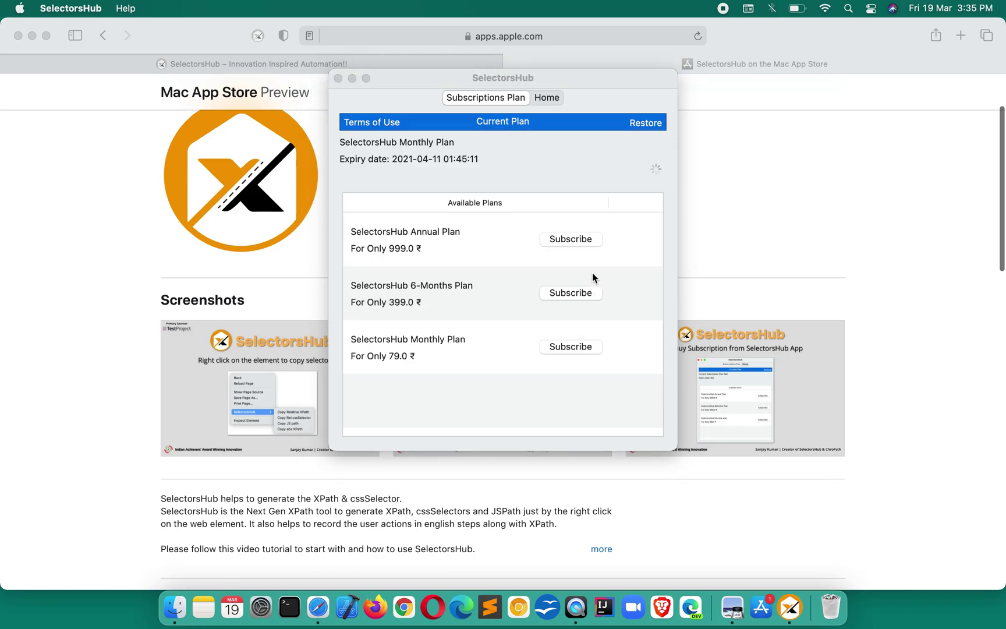
{"action": "left_click", "coordinate": [491, 251]}
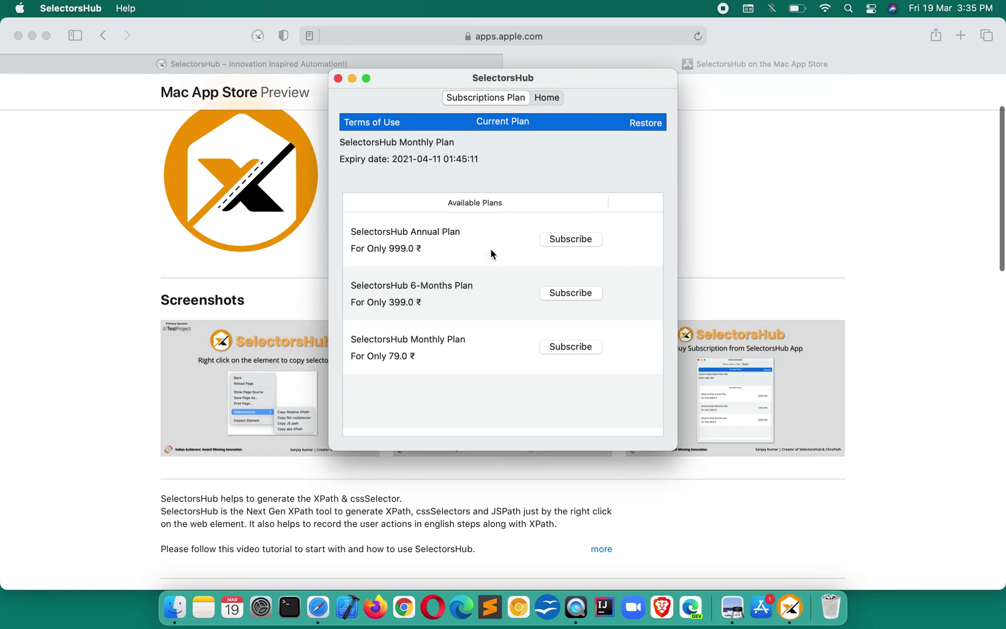
{"action": "left_click", "coordinate": [338, 78]}
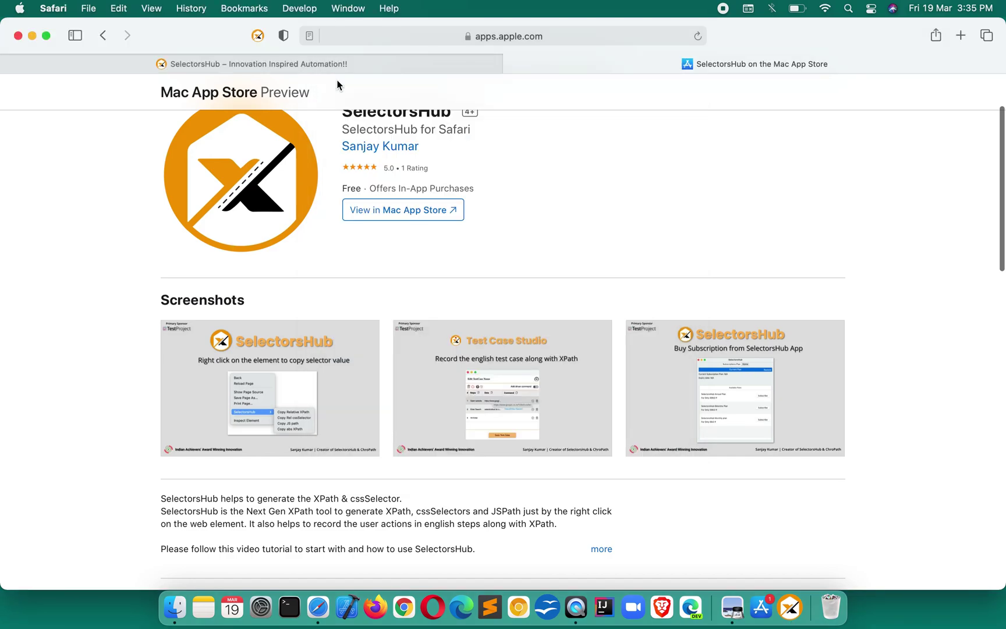
Return to the selectorshub.com page and reload it.
{"action": "left_click", "coordinate": [339, 65]}
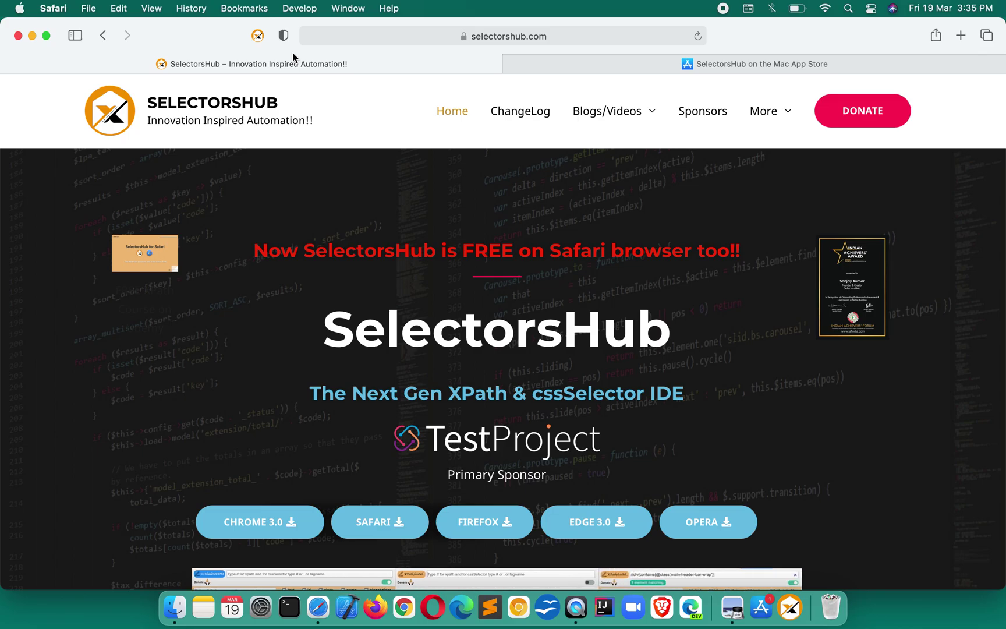
{"action": "left_click", "coordinate": [513, 33]}
{"action": "key", "text": "Return"}
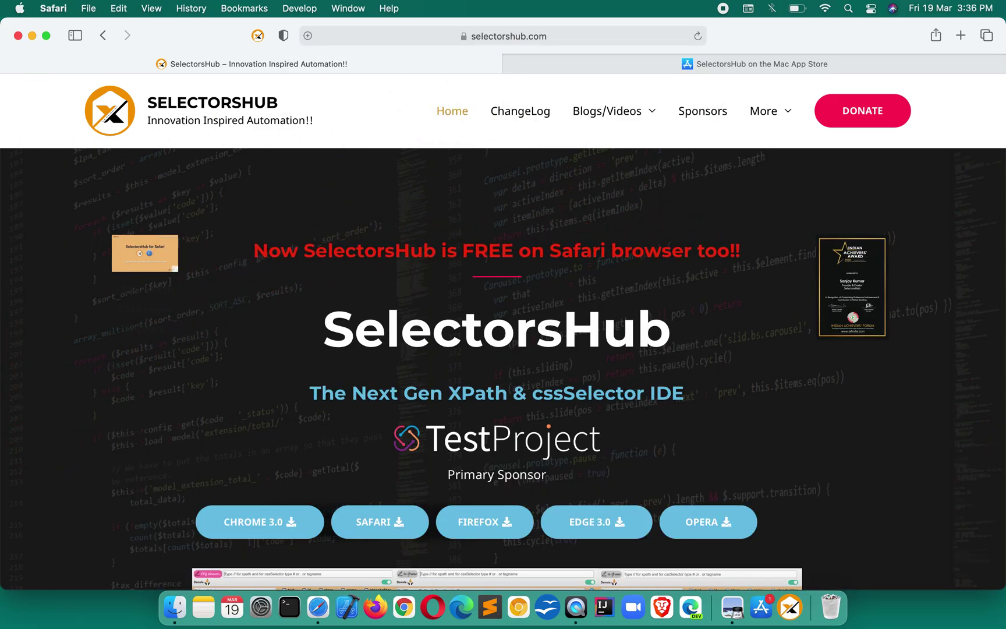
Inspect the page's tagline heading "The Next Gen XPath & cssSelector IDE" and view its markup.
{"action": "right_click", "coordinate": [794, 384]}
{"action": "left_click", "coordinate": [831, 489]}
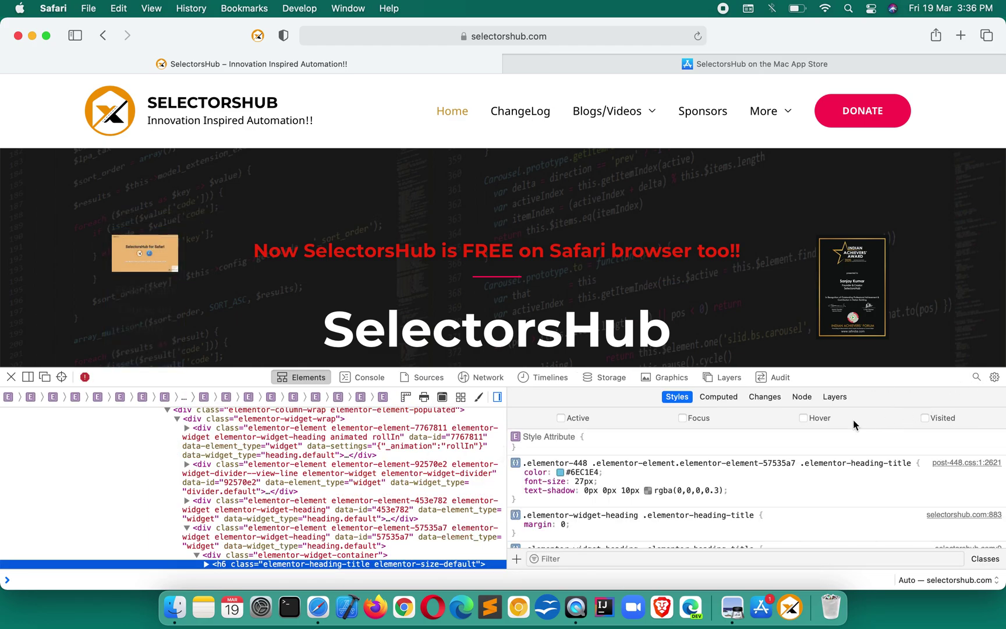
{"action": "scroll", "coordinate": [459, 475], "scroll_direction": "down", "scroll_amount": 3}
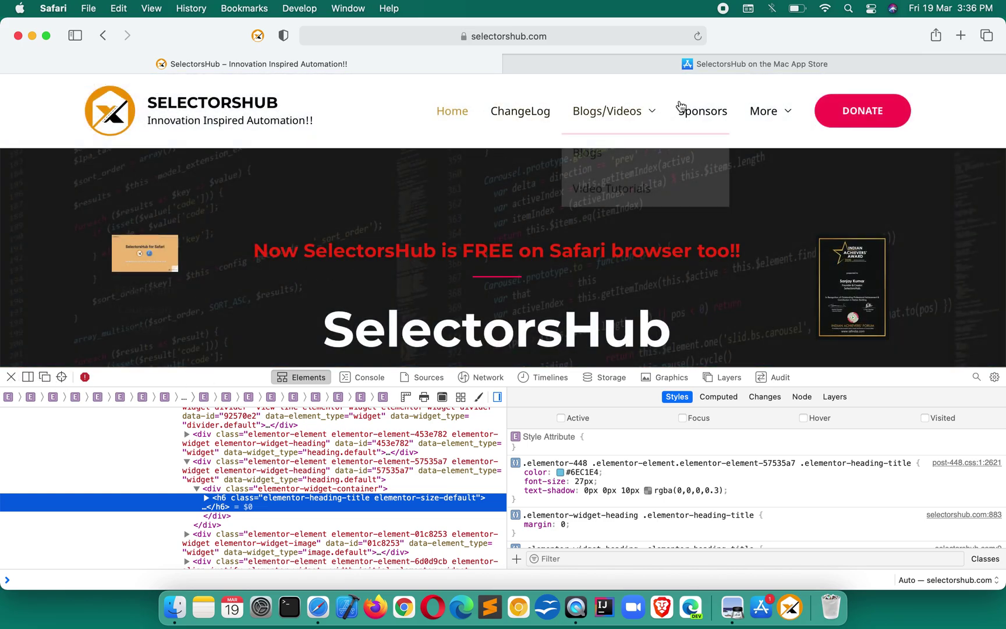
Check the Sponsors link's context options for SelectorsHub entries on the selectorshub.com page.
{"action": "mouse_move", "coordinate": [667, 117]}
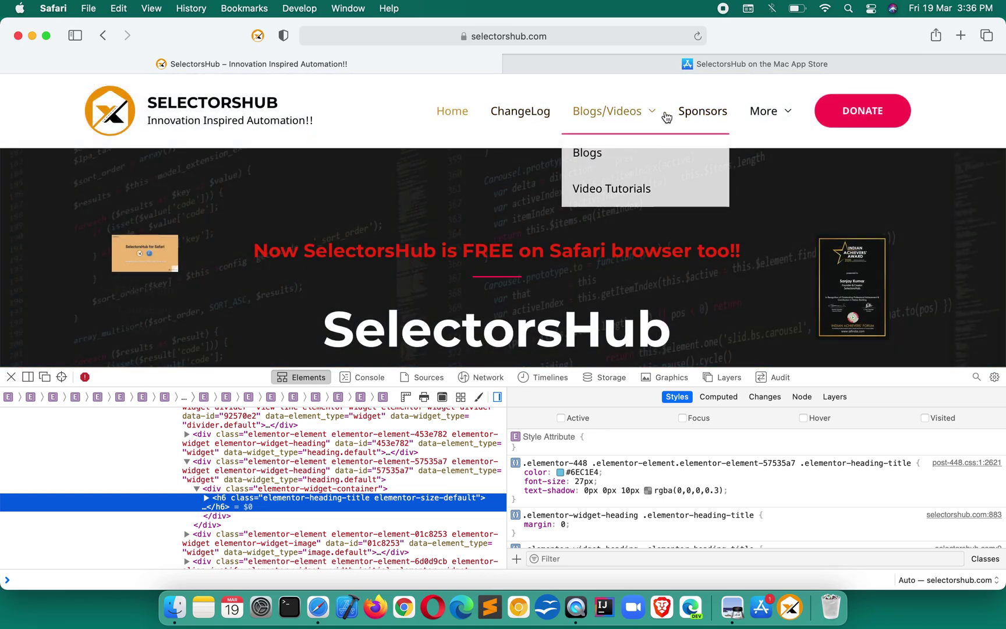
{"action": "right_click", "coordinate": [696, 110]}
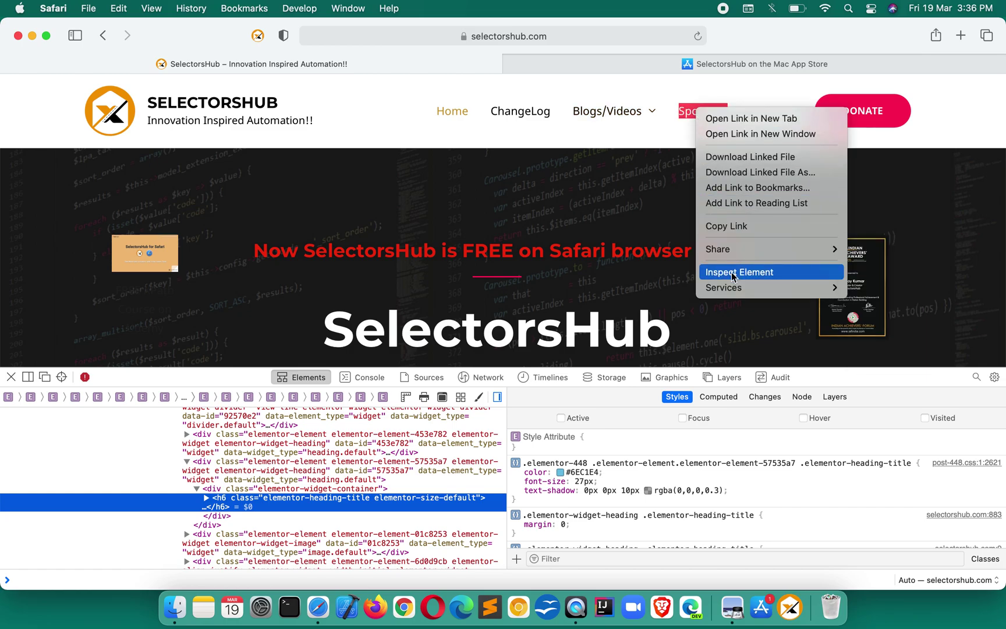
{"action": "left_click", "coordinate": [662, 184]}
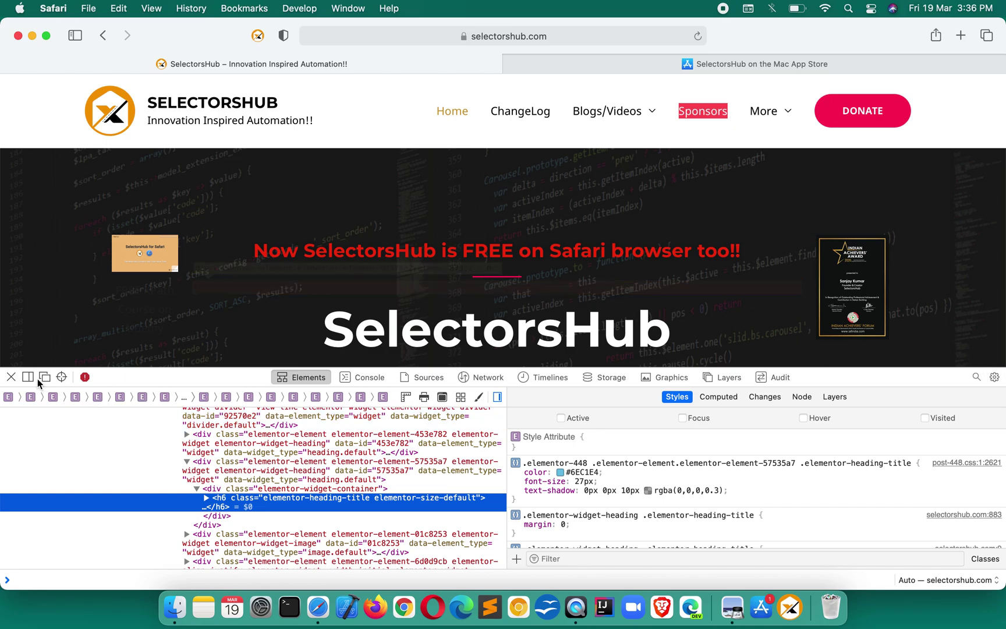
Close the web inspector and reload the selectorshub.com page.
{"action": "left_click", "coordinate": [11, 377]}
{"action": "left_click", "coordinate": [514, 36]}
{"action": "key", "text": "Return"}
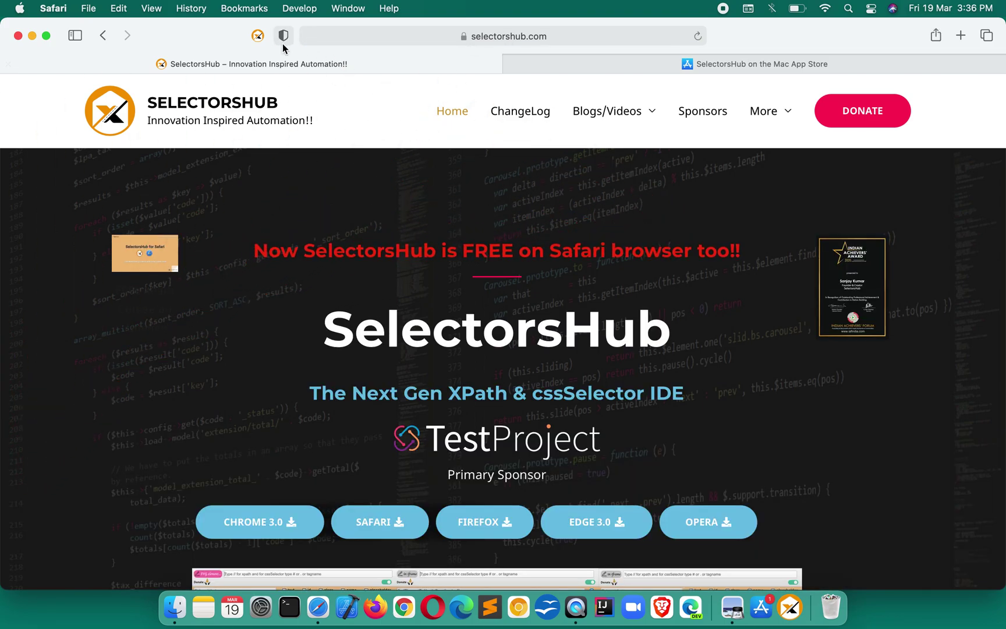
Open google.co.in in a new browser tab.
{"action": "left_click", "coordinate": [959, 38]}
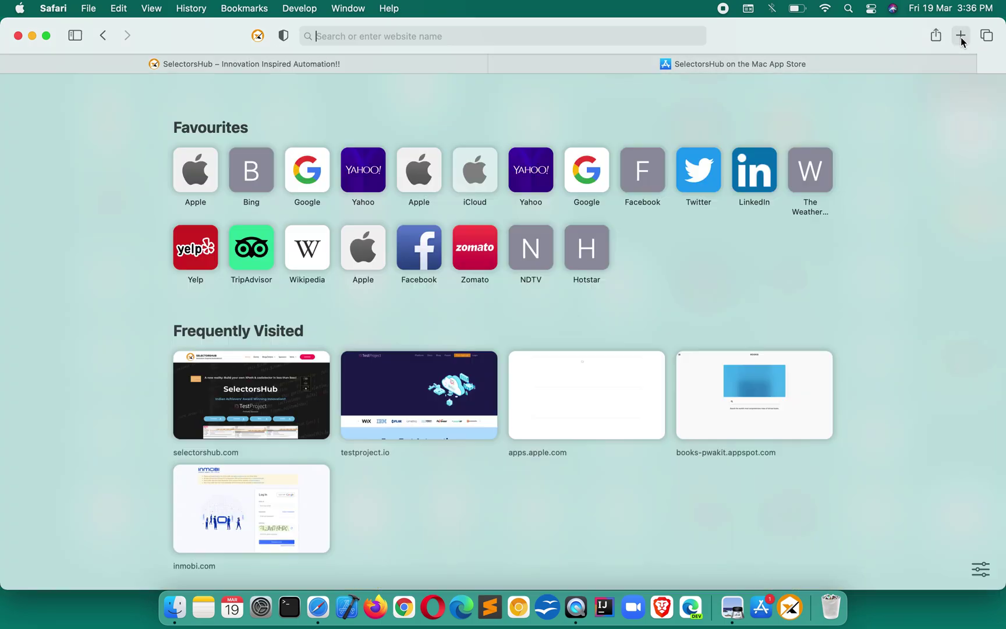
{"action": "type", "text": "goo"}
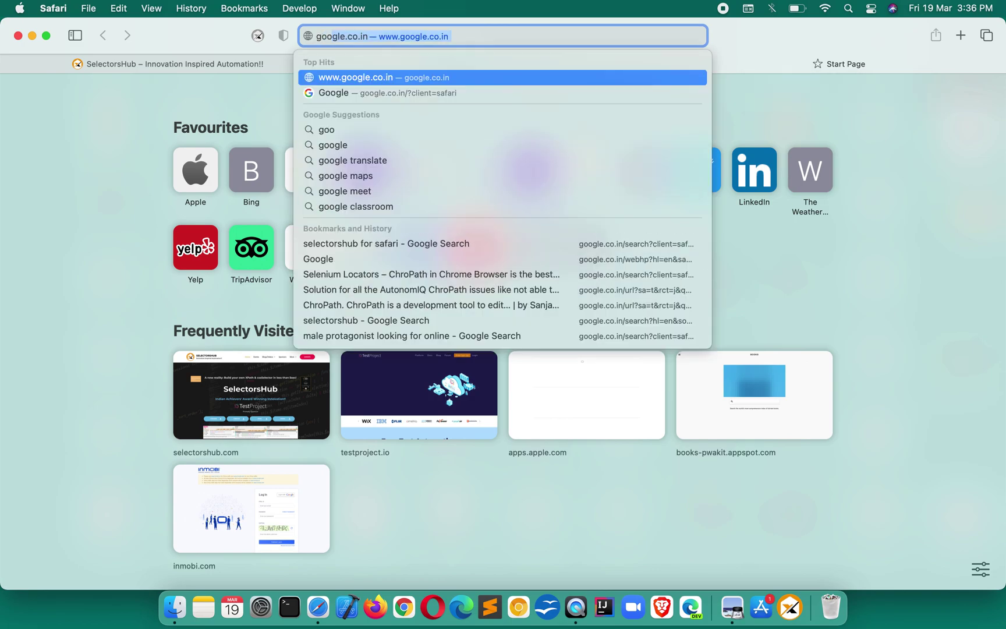
{"action": "key", "text": "Return"}
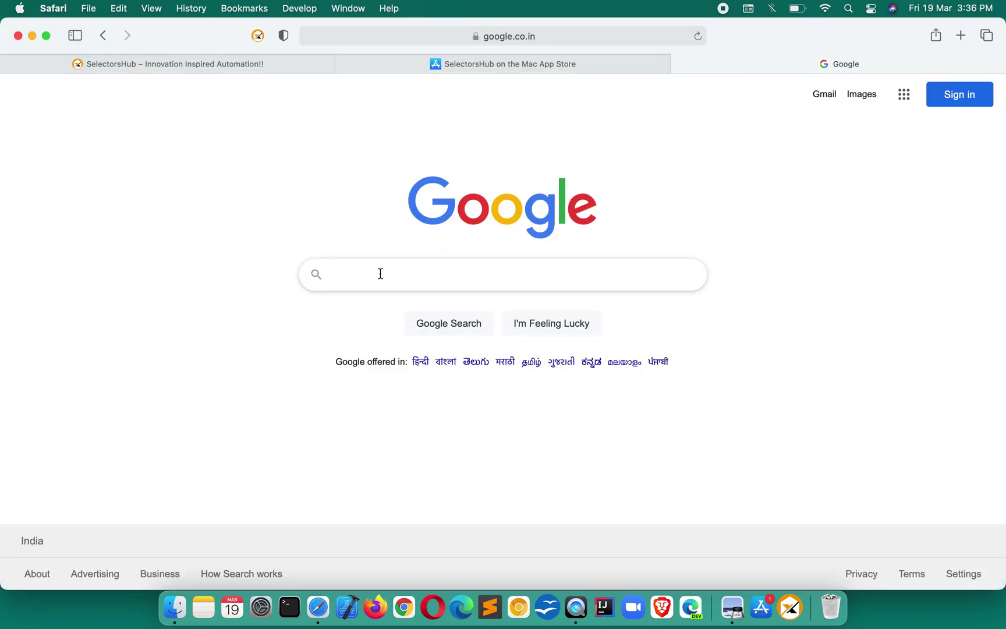
Check the ContextMenu options in the SelectorsHub extension's popup on the Google page, and close the popup.
{"action": "left_click", "coordinate": [258, 35]}
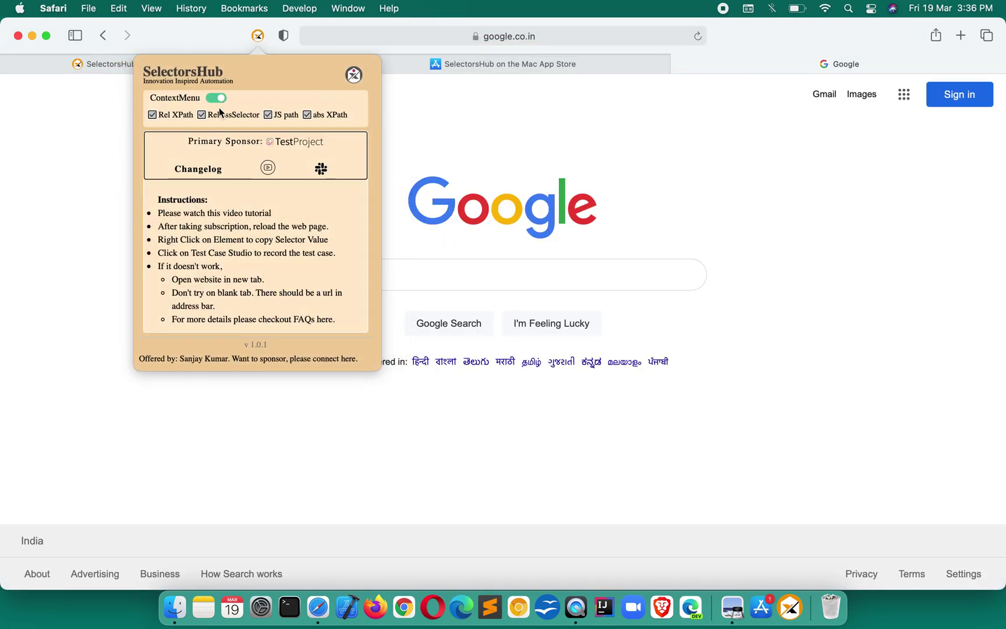
{"action": "key", "text": "super+a"}
{"action": "left_click", "coordinate": [532, 126]}
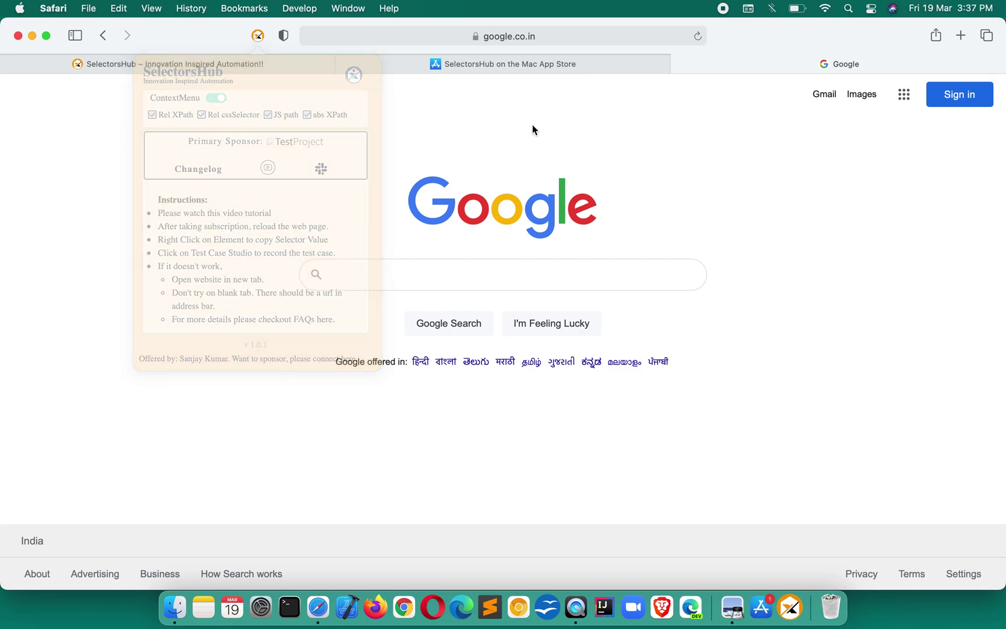
Copy the relative XPath of Google's search box with SelectorsHub, paste it into the box to check it, and clear the box.
{"action": "right_click", "coordinate": [399, 272]}
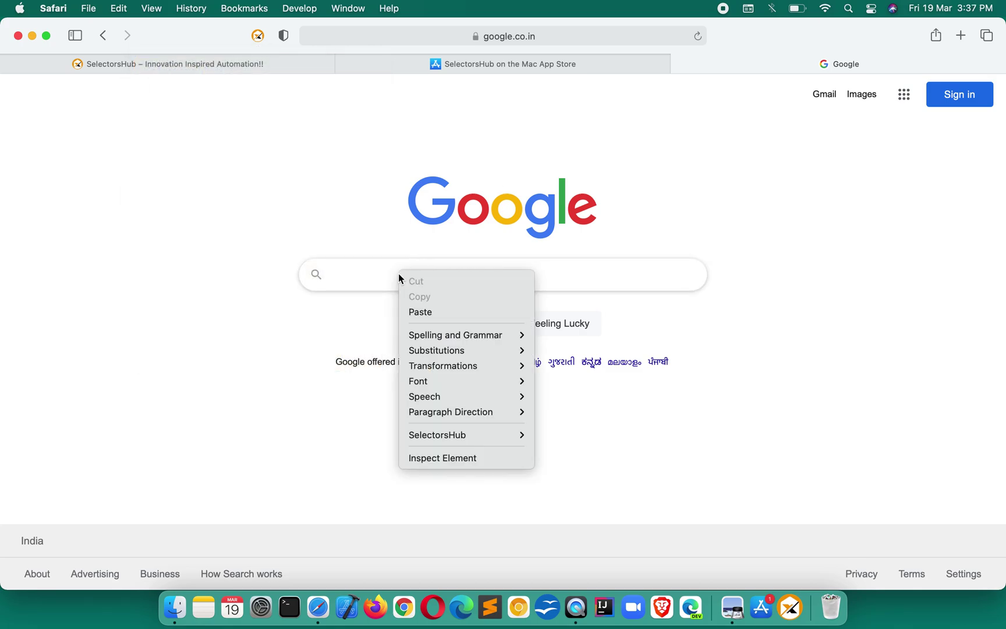
{"action": "mouse_move", "coordinate": [469, 438]}
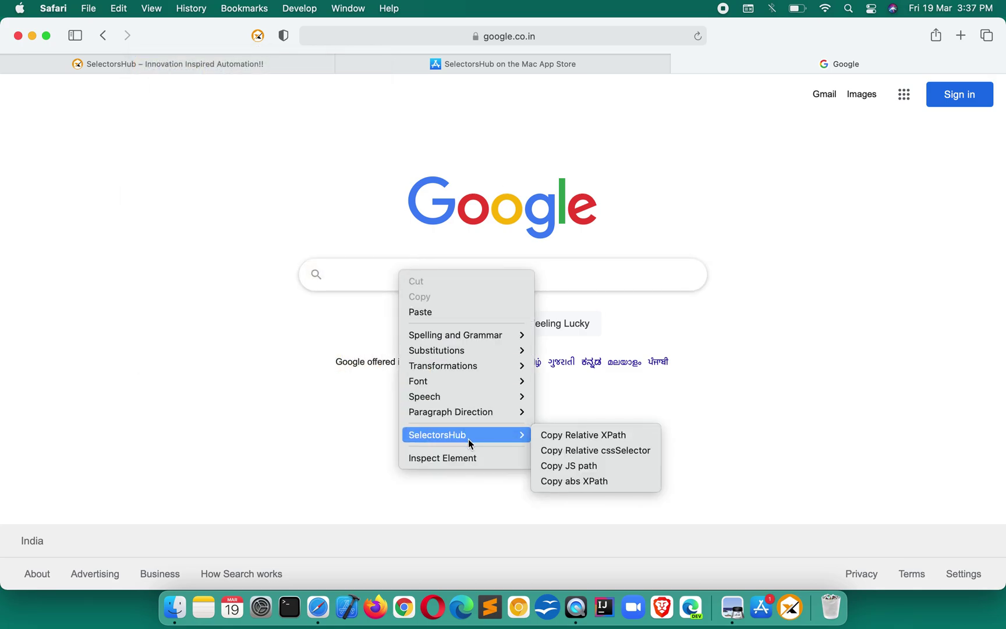
{"action": "left_click", "coordinate": [587, 441]}
{"action": "key", "text": "super+v"}
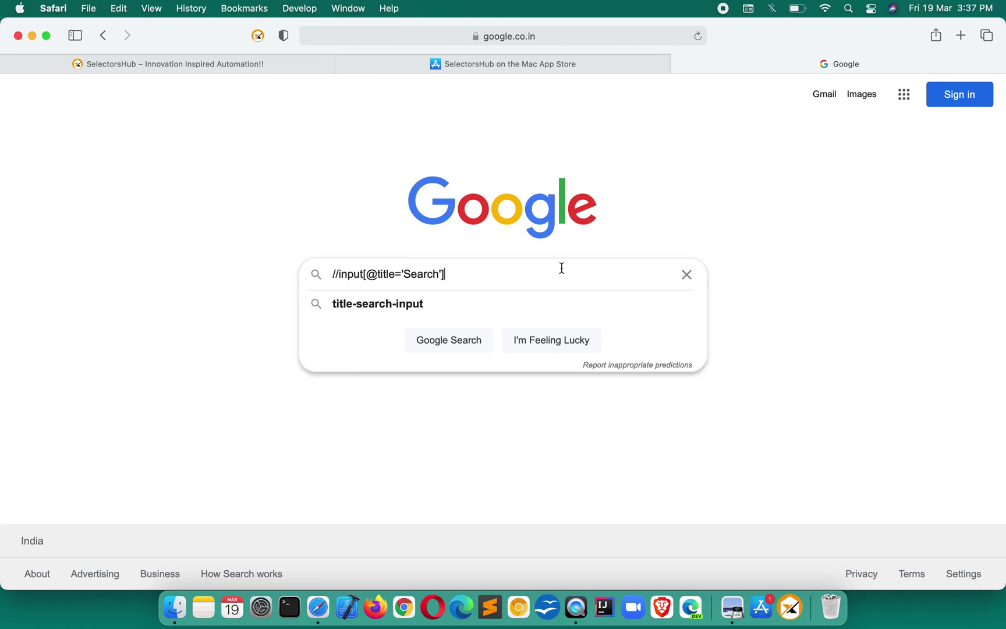
{"action": "key", "text": "super+a"}
{"action": "key", "text": "BackSpace"}
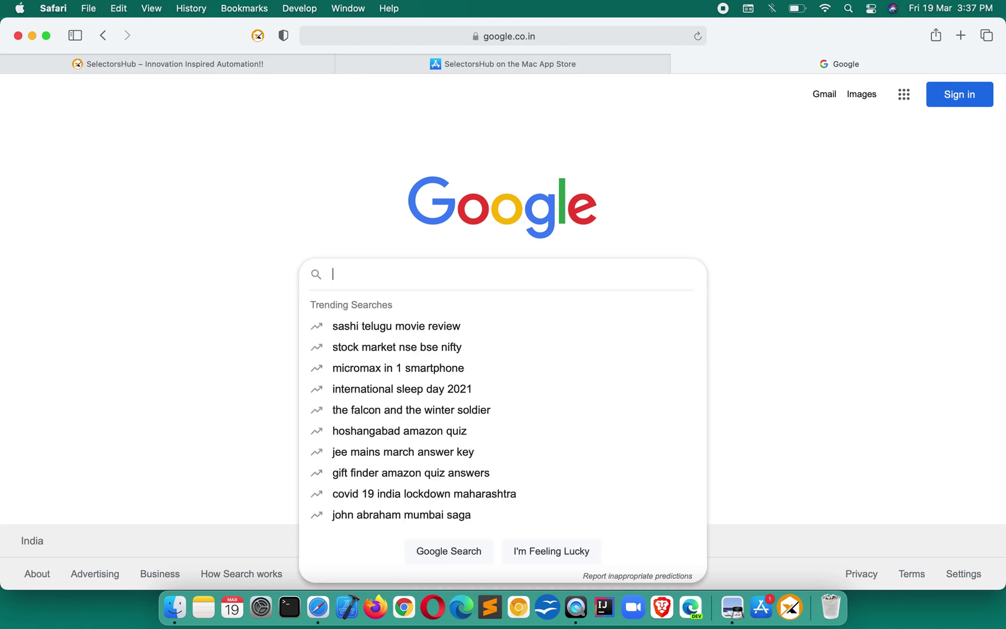
{"action": "left_click", "coordinate": [260, 200]}
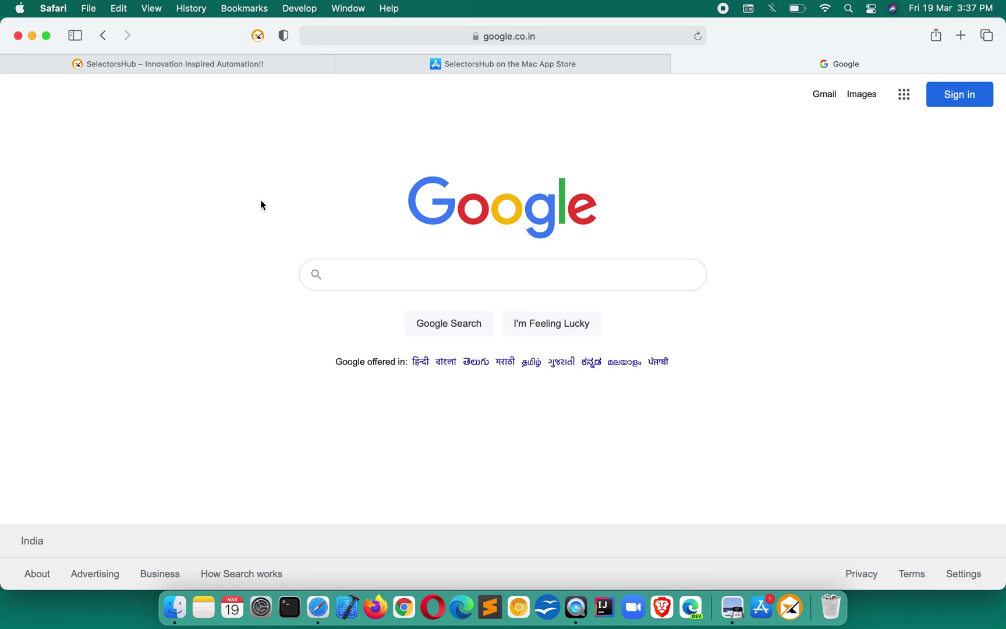
Copy the JS path of the Google Search button with SelectorsHub, paste it into the search box to check it, and clear the box.
{"action": "right_click", "coordinate": [450, 327]}
{"action": "mouse_move", "coordinate": [510, 423]}
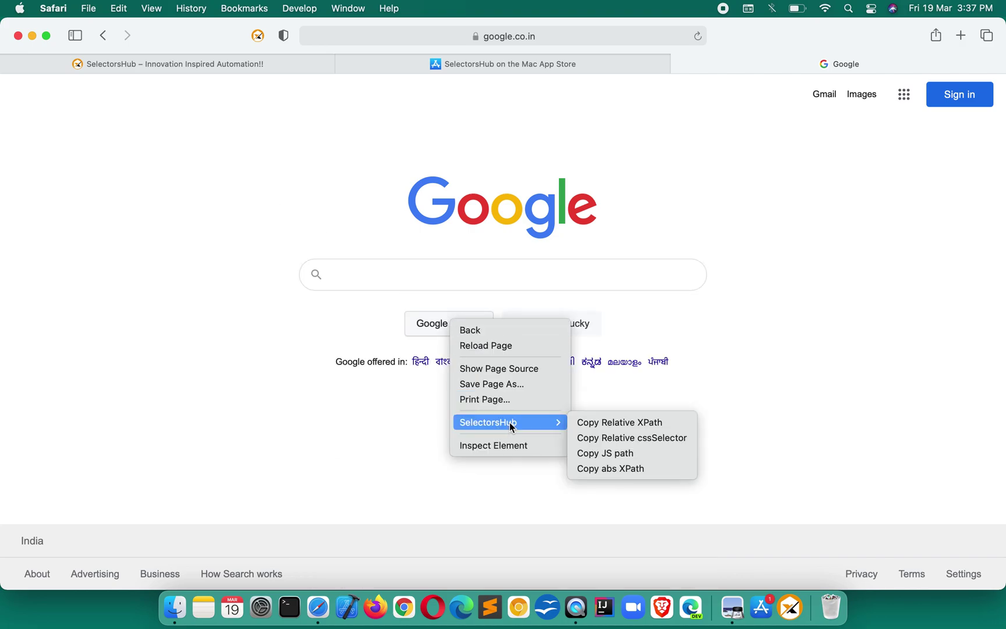
{"action": "left_click", "coordinate": [621, 454]}
{"action": "left_click", "coordinate": [561, 270]}
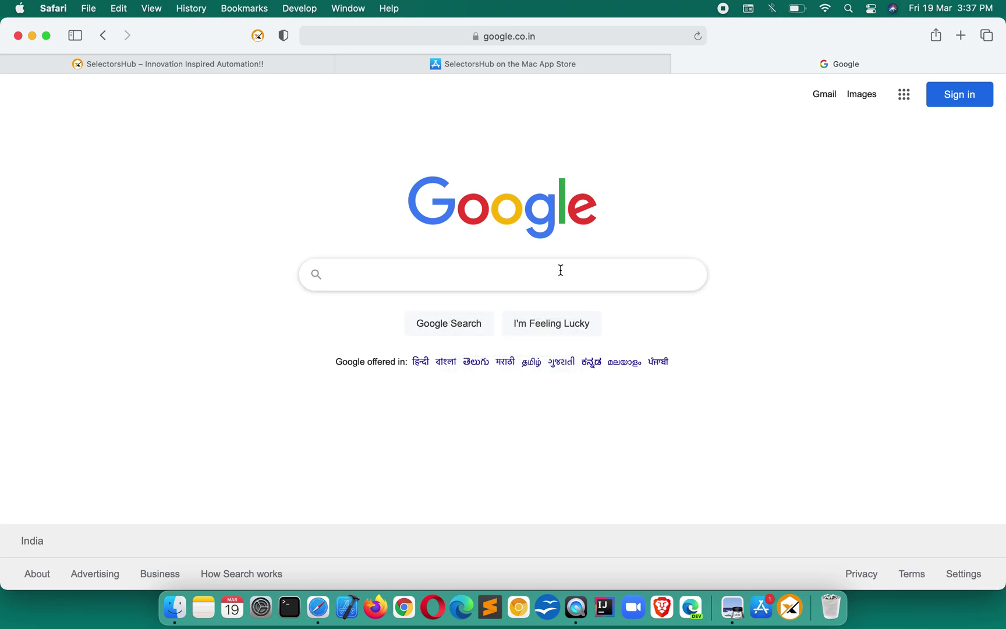
{"action": "key", "text": "super+v"}
{"action": "key", "text": "super+a"}
{"action": "key", "text": "BackSpace"}
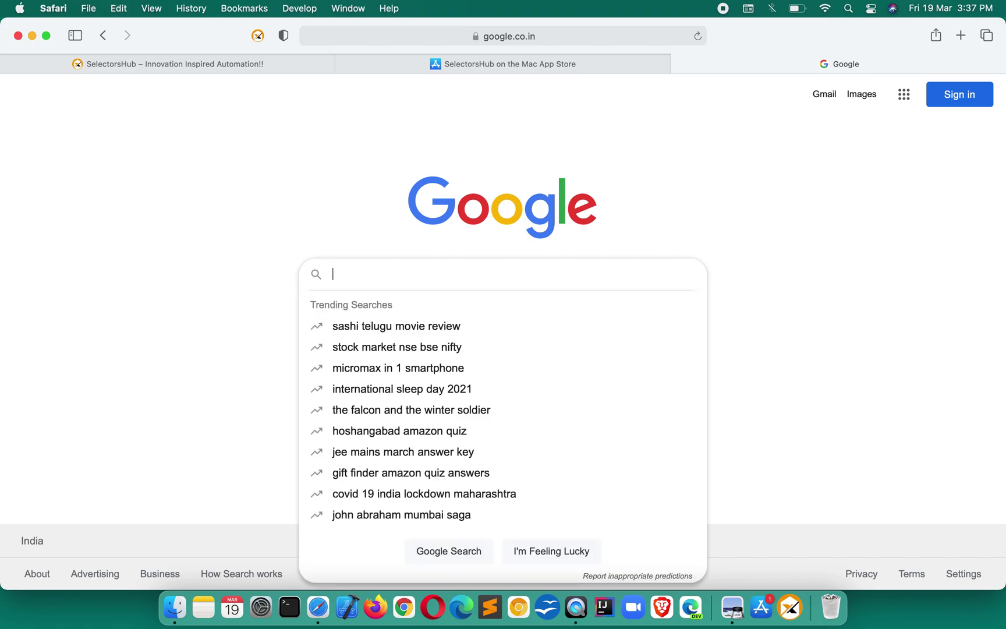
{"action": "left_click", "coordinate": [265, 207]}
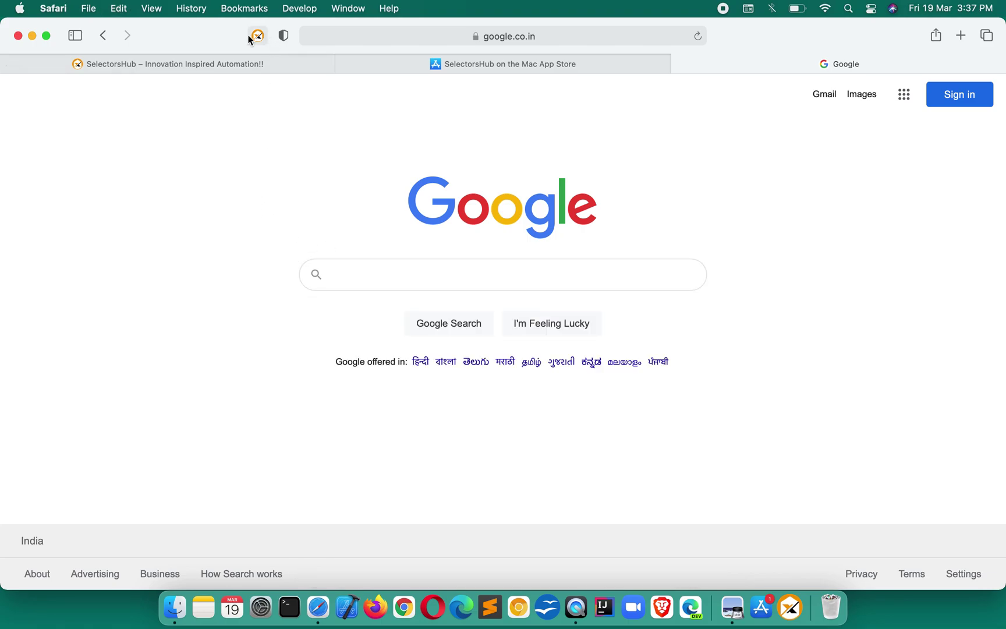
Switch off the JS path and abs XPath options in the SelectorsHub extension's popup.
{"action": "left_click", "coordinate": [258, 37]}
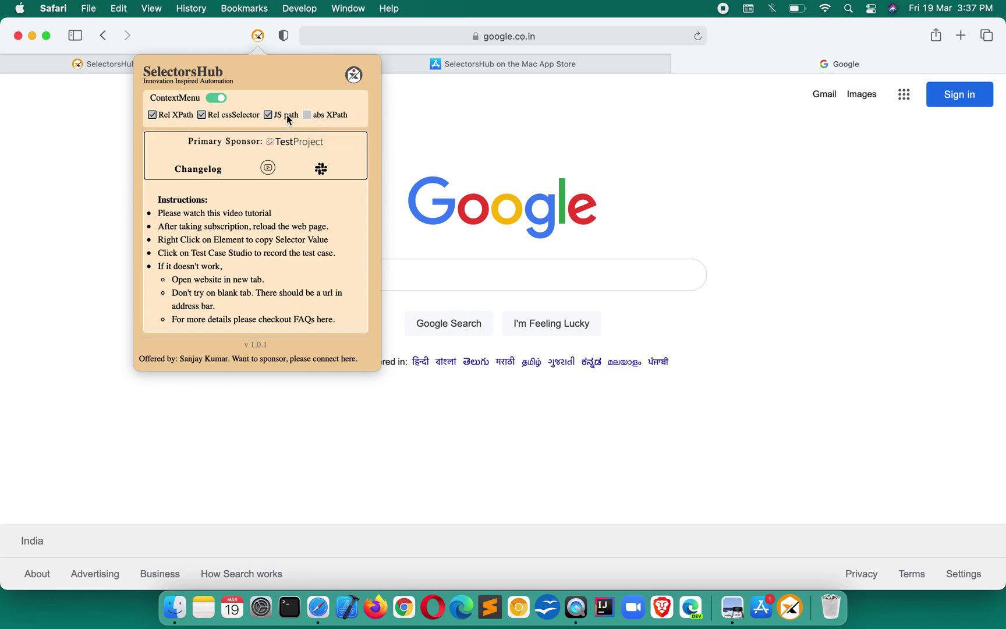
{"action": "left_click", "coordinate": [432, 96]}
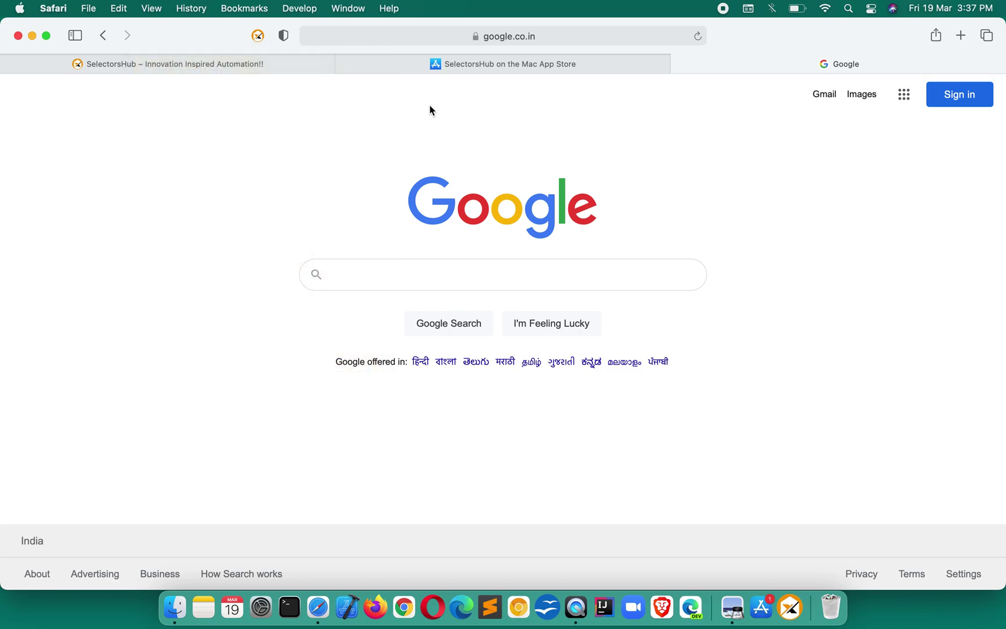
Copy the relative cssSelector of Google's search box with SelectorsHub, paste it into the box to check it, and clear the box.
{"action": "right_click", "coordinate": [359, 270]}
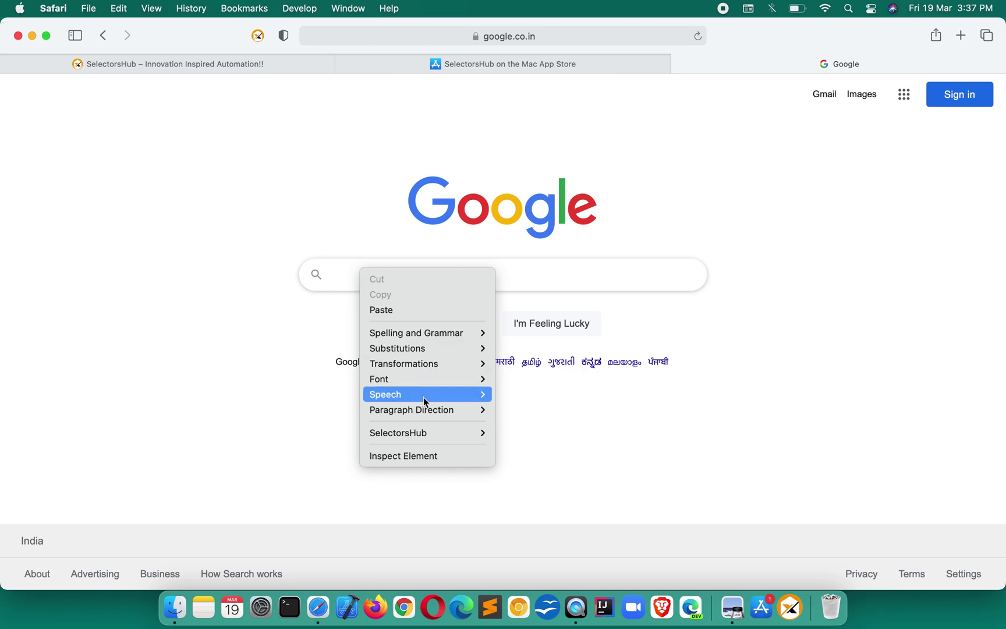
{"action": "mouse_move", "coordinate": [437, 432]}
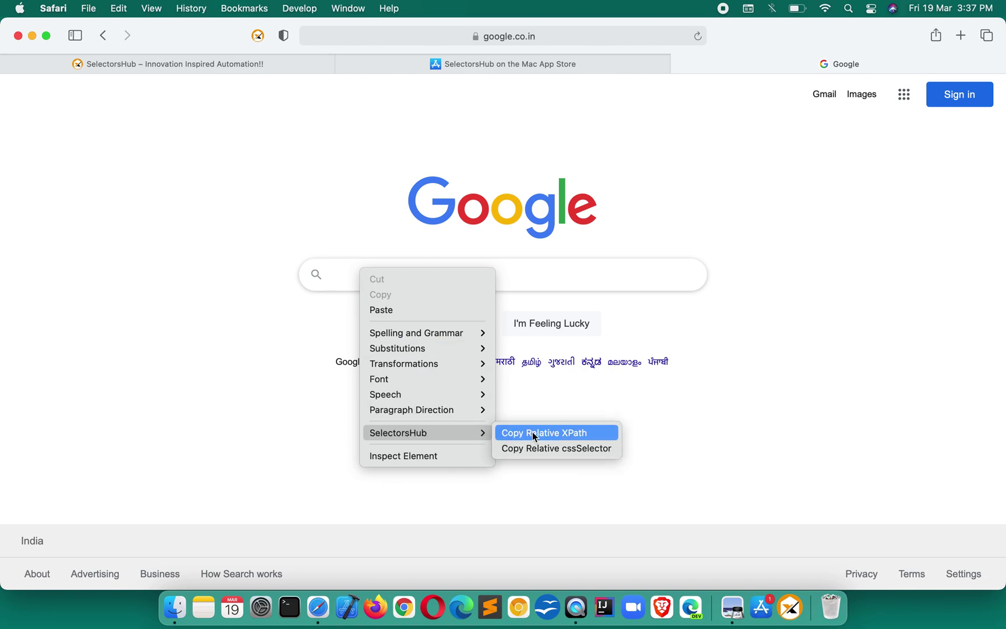
{"action": "left_click", "coordinate": [542, 448]}
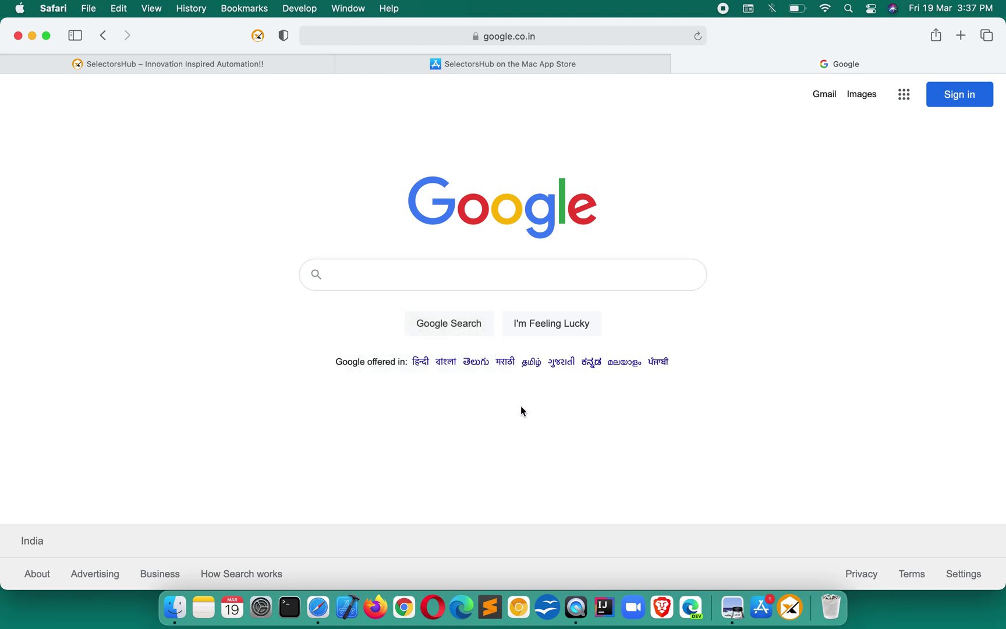
{"action": "key", "text": "super+v"}
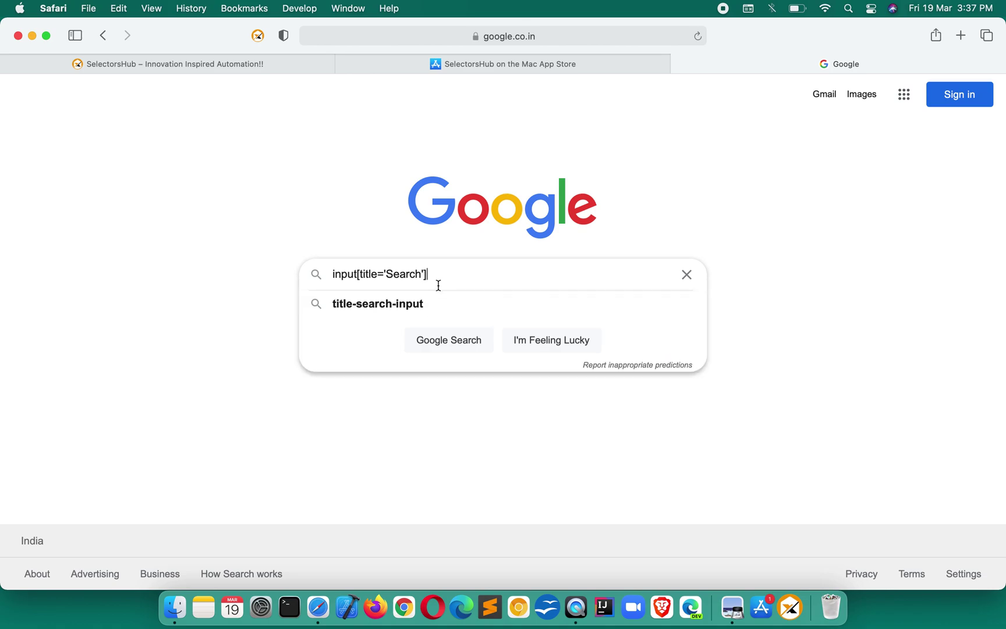
{"action": "key", "text": "super+a"}
{"action": "key", "text": "BackSpace"}
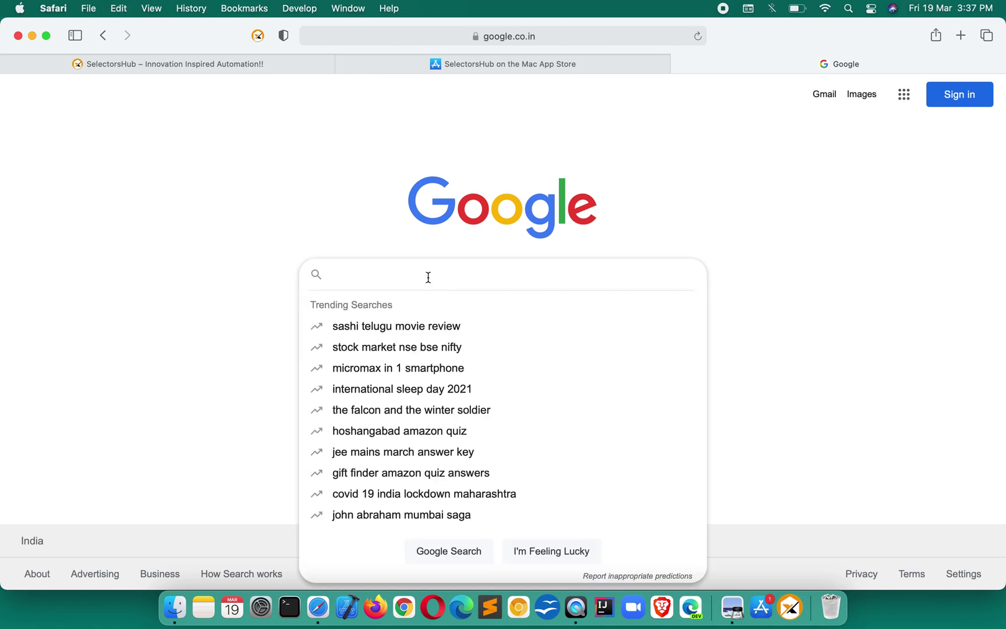
{"action": "left_click", "coordinate": [318, 143]}
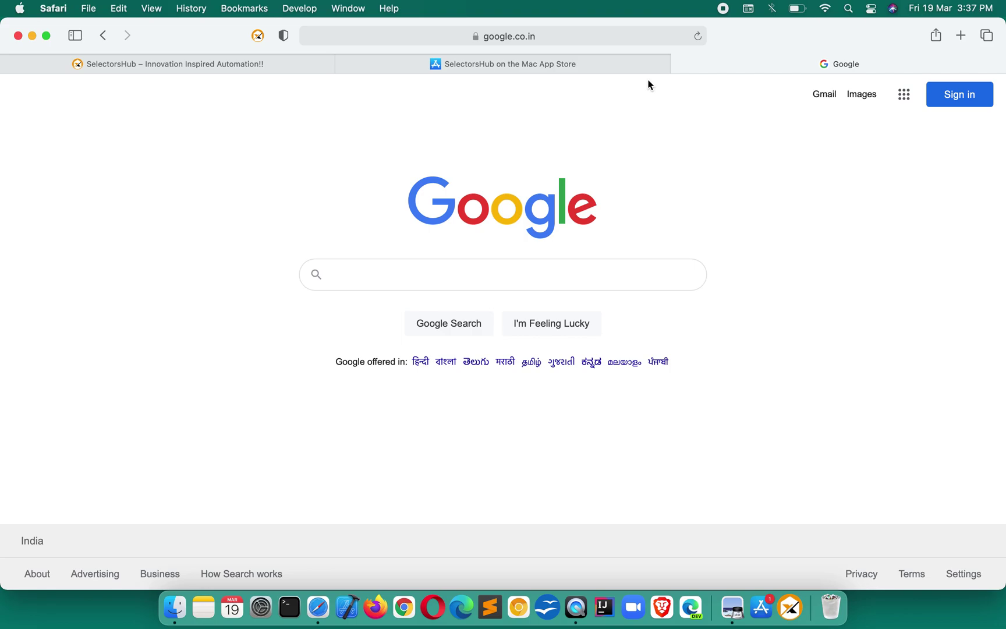
Open testproject.io in a new tab and dismiss its announcement banner, chat window and TestProject 2.0 pop-up.
{"action": "left_click", "coordinate": [961, 35]}
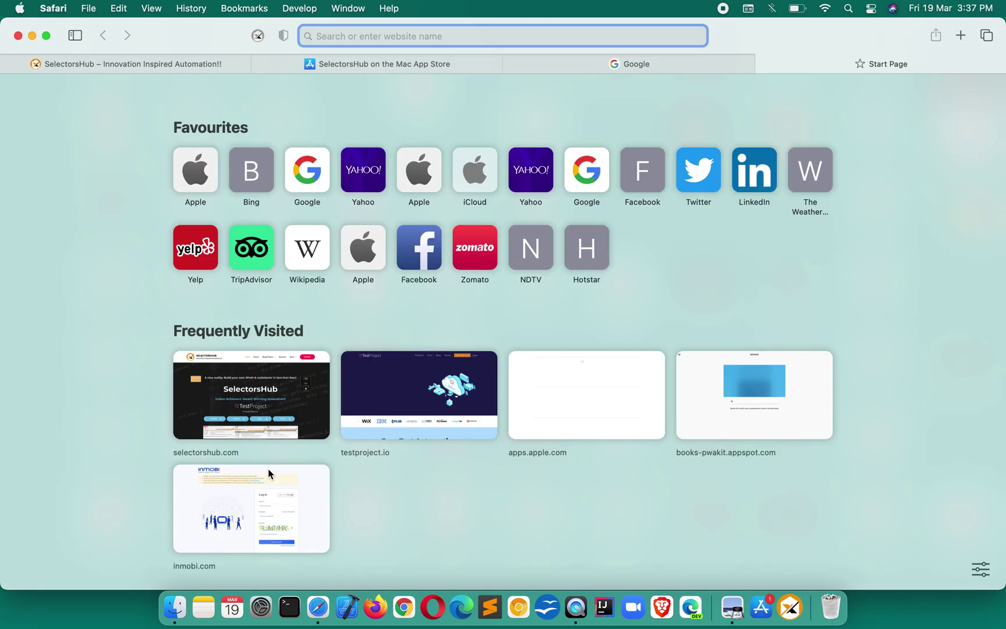
{"action": "left_click", "coordinate": [409, 396]}
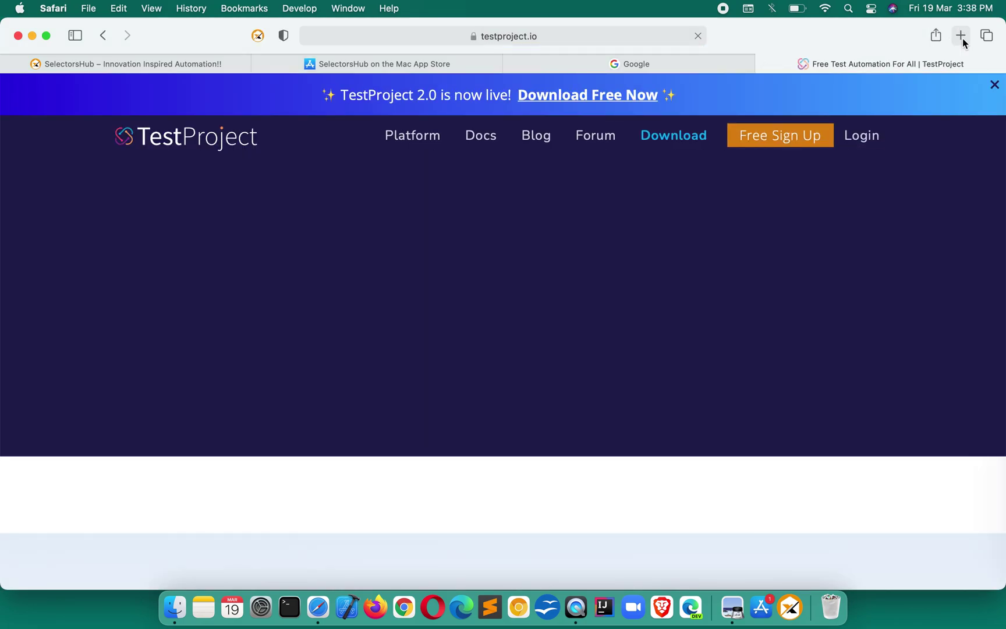
{"action": "left_click", "coordinate": [994, 82]}
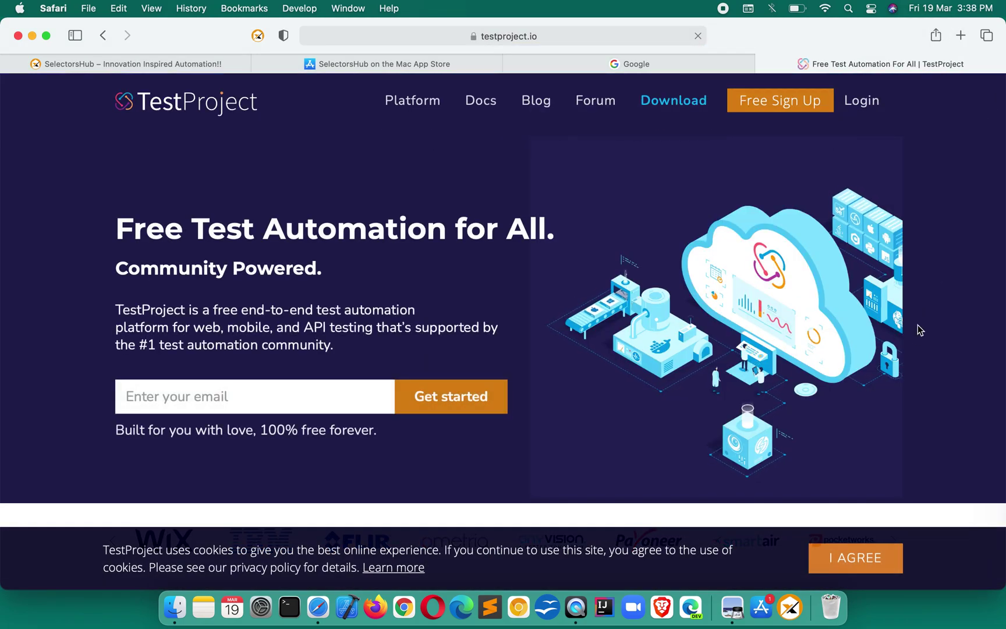
{"action": "scroll", "coordinate": [838, 379], "scroll_direction": "down", "scroll_amount": 3}
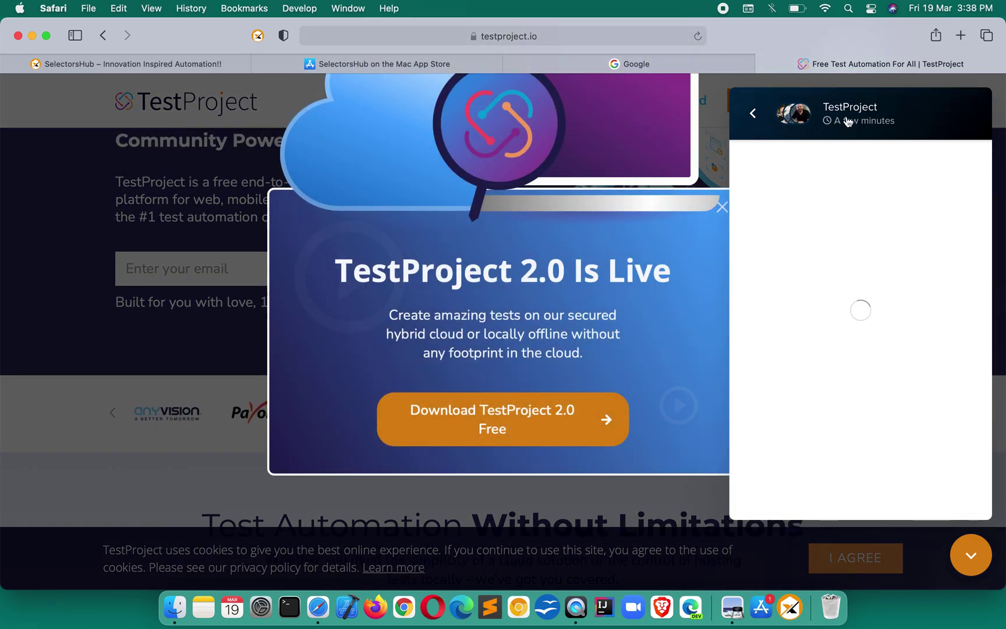
{"action": "left_click", "coordinate": [971, 555]}
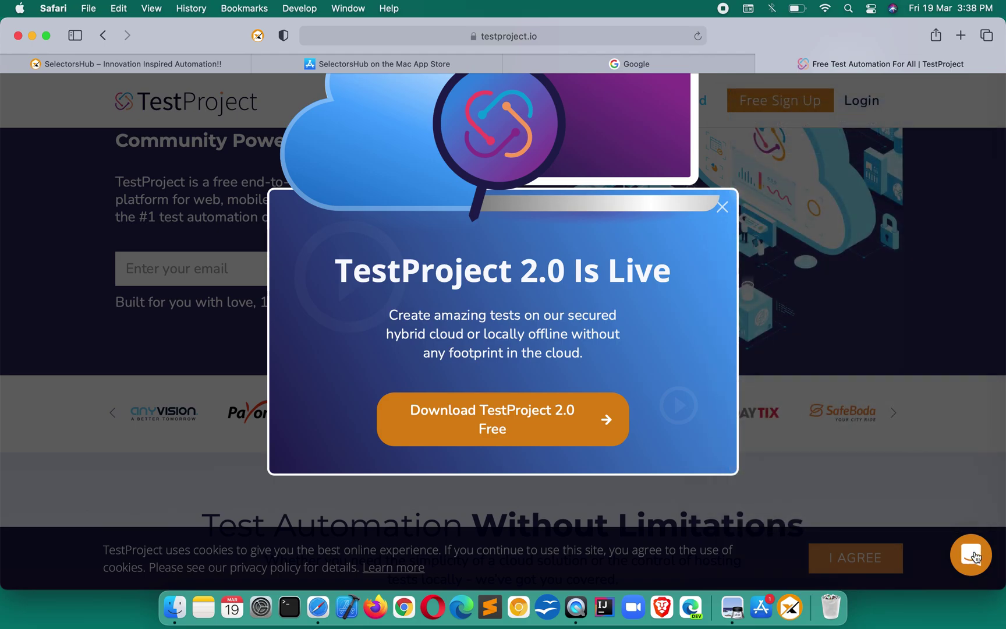
{"action": "left_click", "coordinate": [722, 207]}
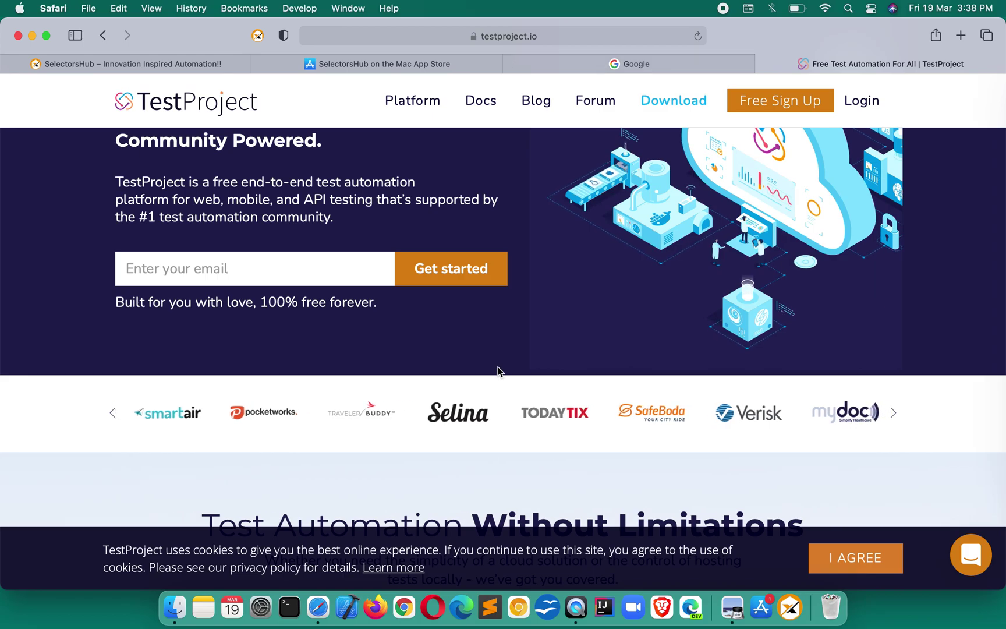
Copy the relative XPath of the Twitter icon in the TestProject page footer with SelectorsHub.
{"action": "scroll", "coordinate": [498, 371], "scroll_direction": "down", "scroll_amount": 10}
{"action": "scroll", "coordinate": [498, 371], "scroll_direction": "down", "scroll_amount": 15}
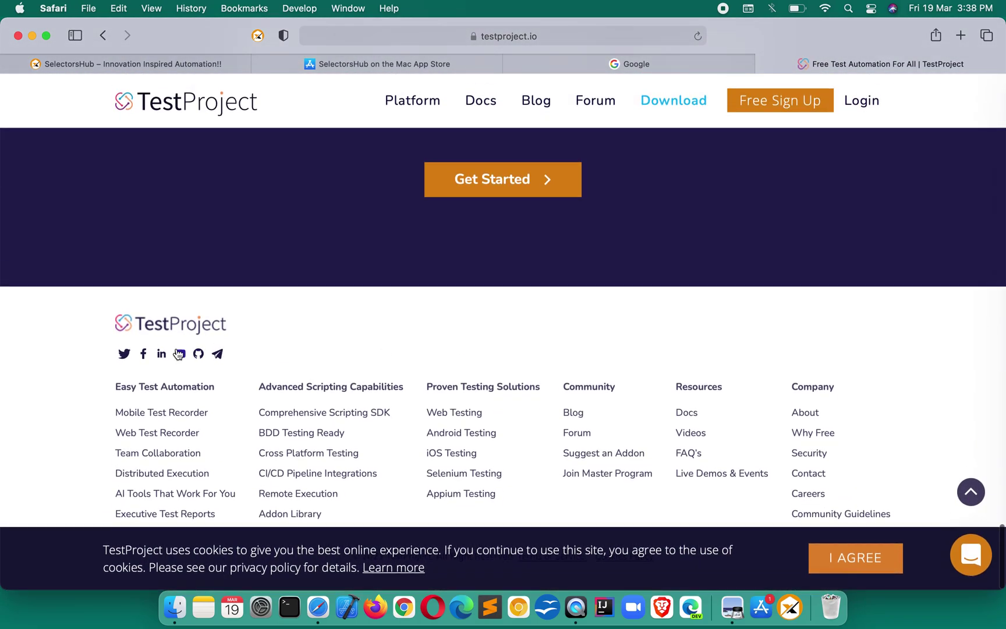
{"action": "right_click", "coordinate": [125, 357]}
{"action": "mouse_move", "coordinate": [232, 517]}
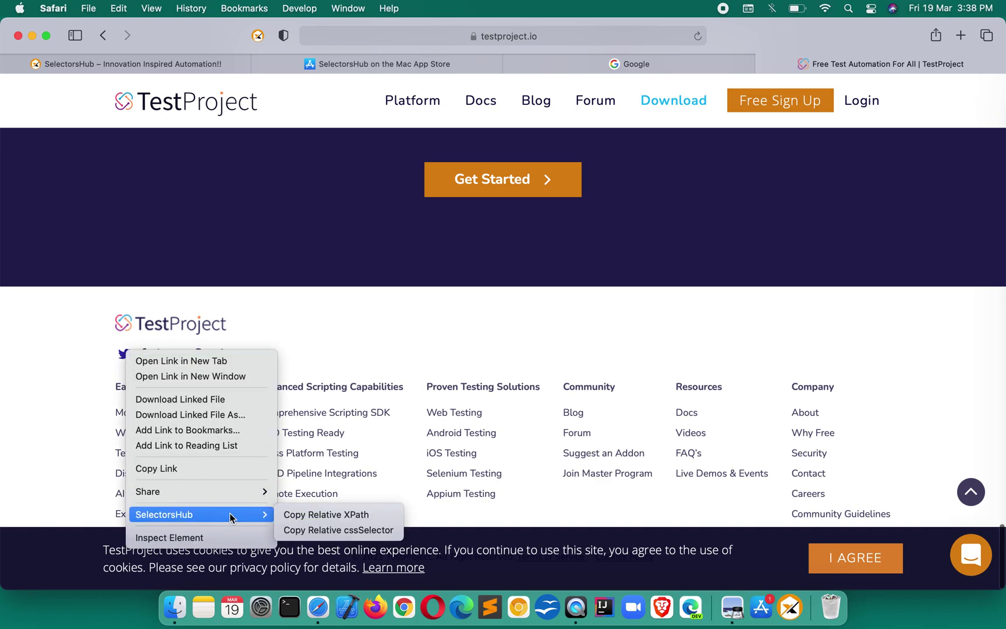
{"action": "left_click", "coordinate": [333, 516]}
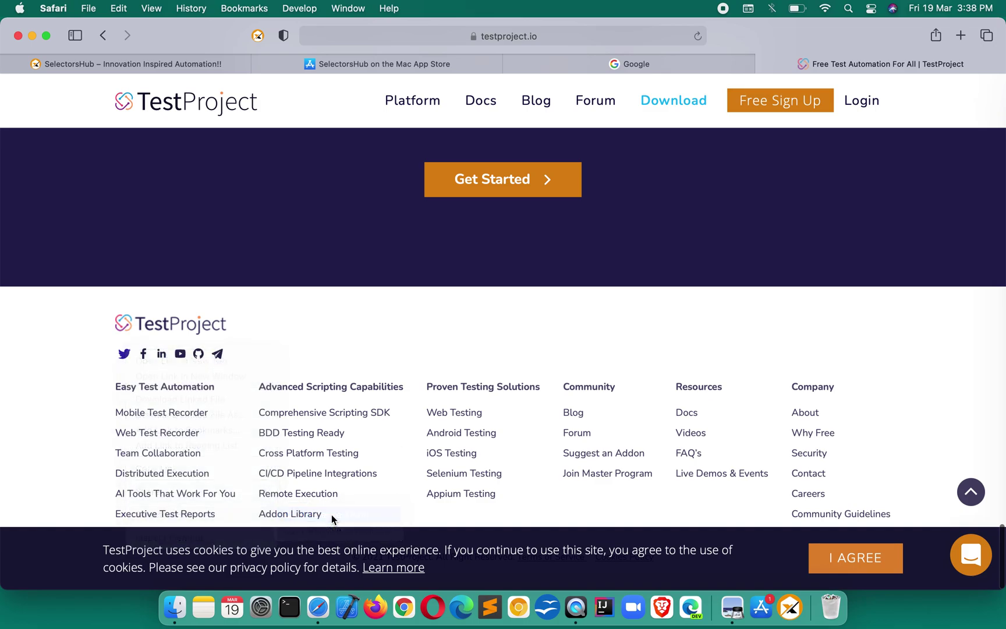
Search the TestProject page for the copied Twitter icon XPath, then clear the search text.
{"action": "key", "text": "super+f"}
{"action": "key", "text": "super+v"}
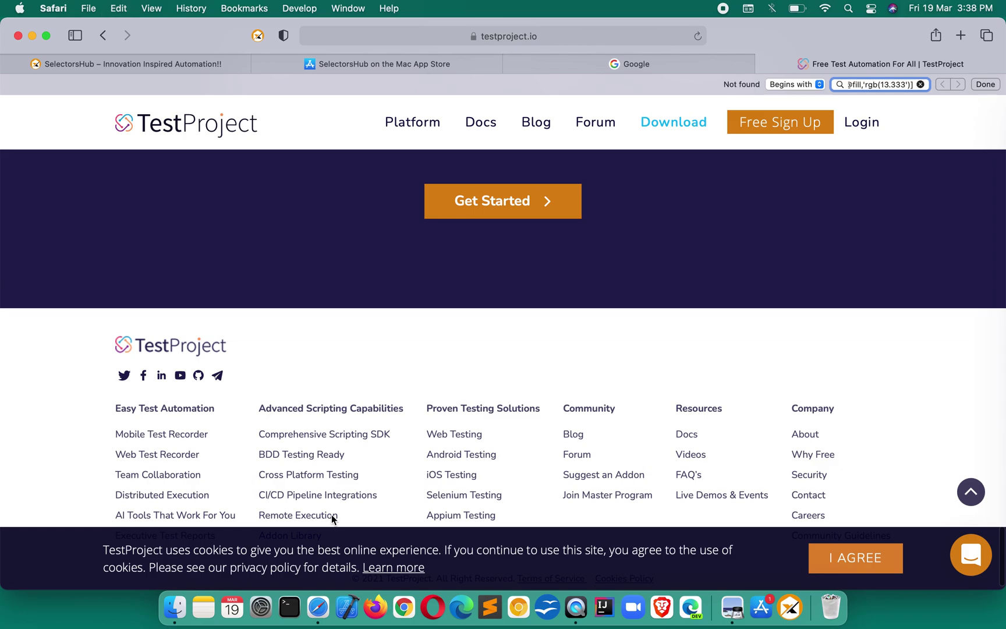
{"action": "key", "text": "super+a"}
{"action": "key", "text": "BackSpace"}
{"action": "scroll", "coordinate": [599, 391], "scroll_direction": "up", "scroll_amount": 3}
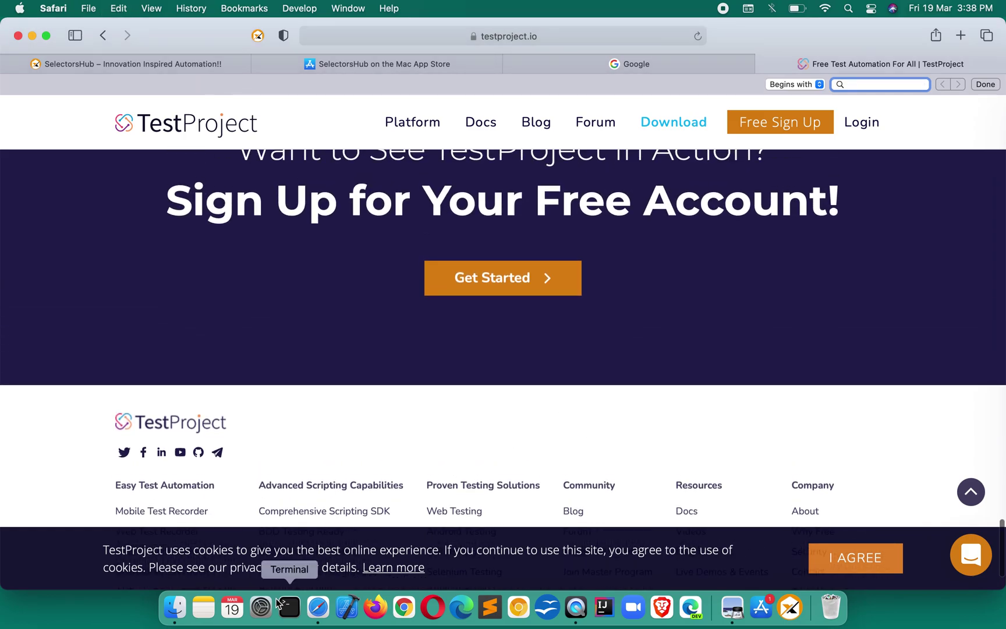
Switch to Notes, paste the copied Twitter icon XPath into a new note, and return to Safari.
{"action": "left_click", "coordinate": [205, 608]}
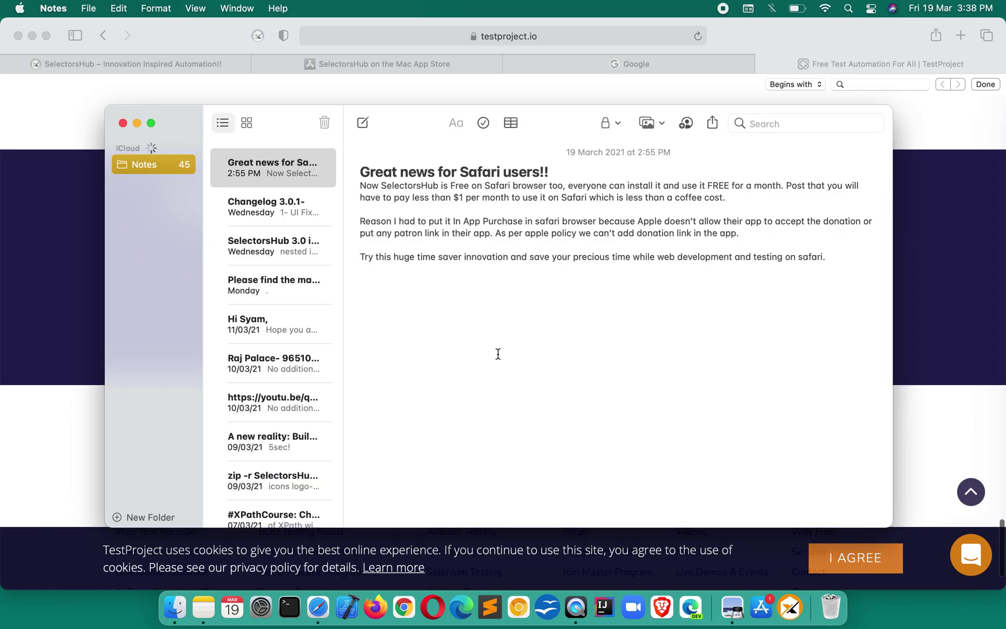
{"action": "key", "text": "super+n"}
{"action": "key", "text": "super+v"}
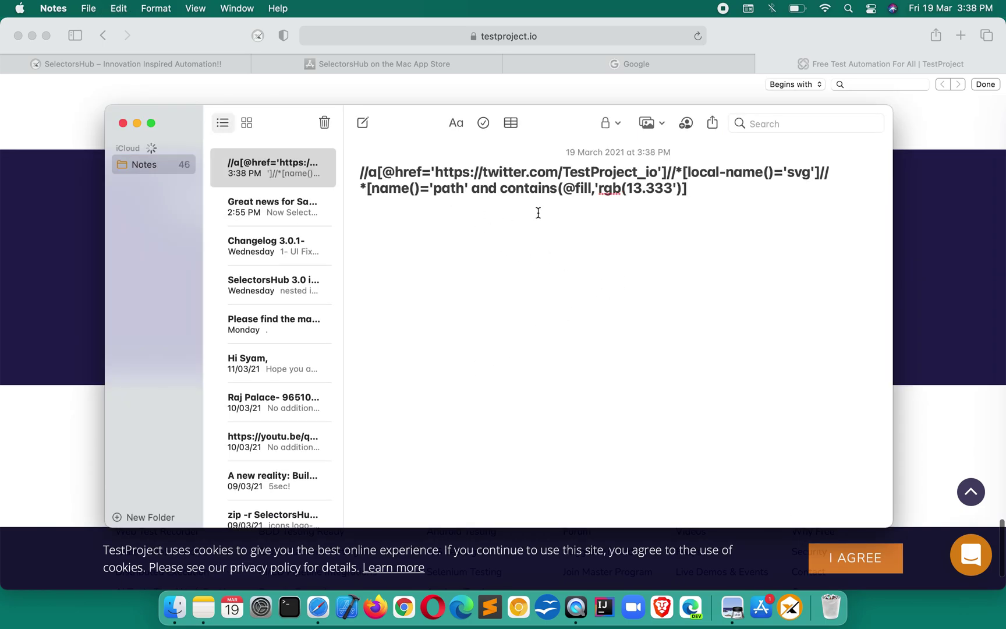
{"action": "left_click_drag", "start_coordinate": [689, 173], "coordinate": [807, 198]}
{"action": "key", "text": "super+h"}
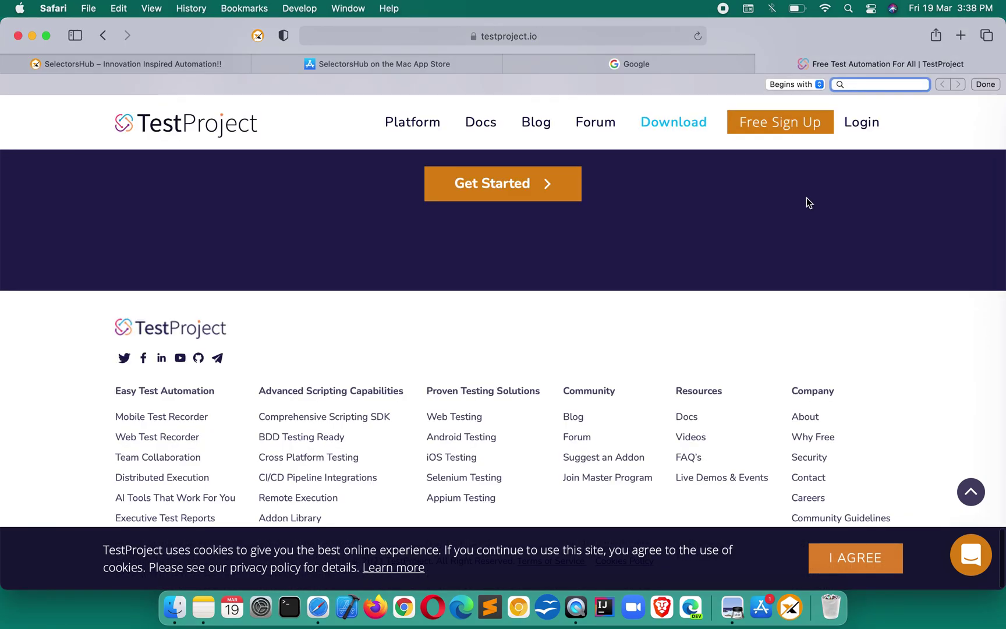
Open the TestProject chat widget's home view and copy the relative XPath of its "Send us a message" button with SelectorsHub.
{"action": "left_click", "coordinate": [978, 555]}
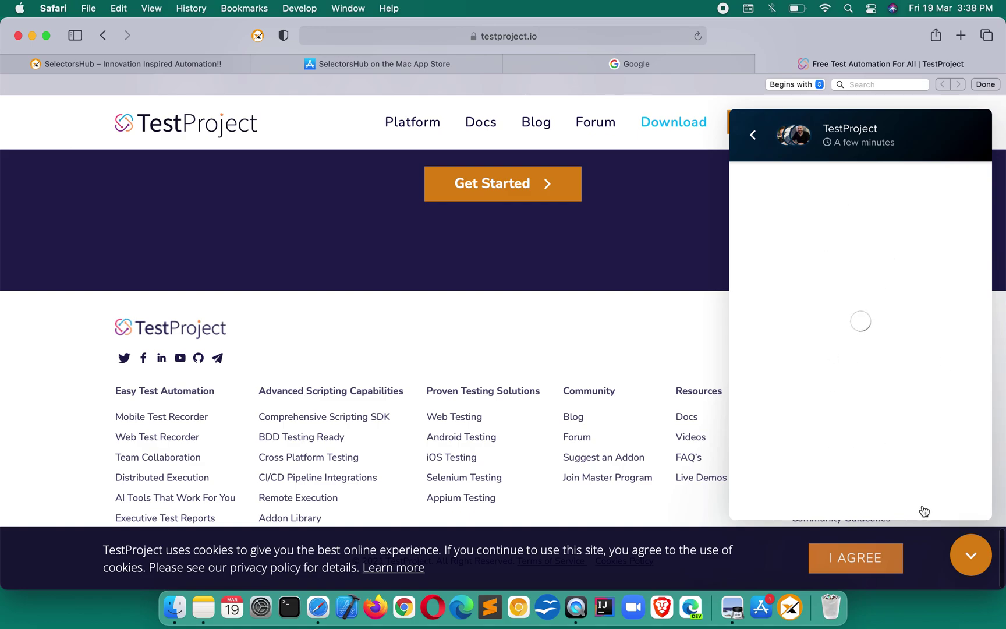
{"action": "left_click", "coordinate": [753, 135]}
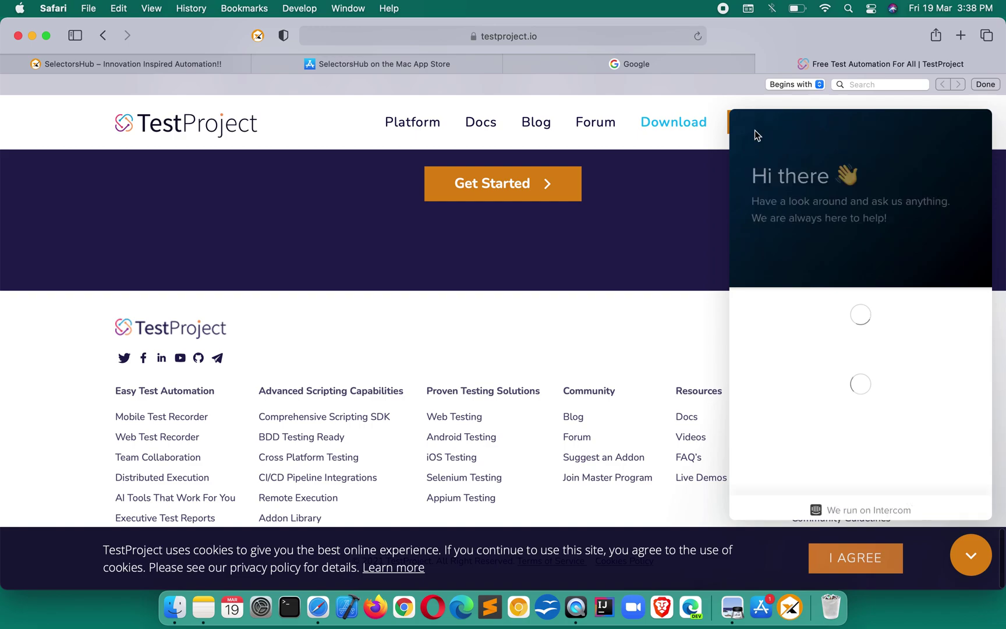
{"action": "scroll", "coordinate": [838, 353], "scroll_direction": "up", "scroll_amount": 2}
{"action": "double_click", "coordinate": [839, 354]}
{"action": "right_click", "coordinate": [838, 355]}
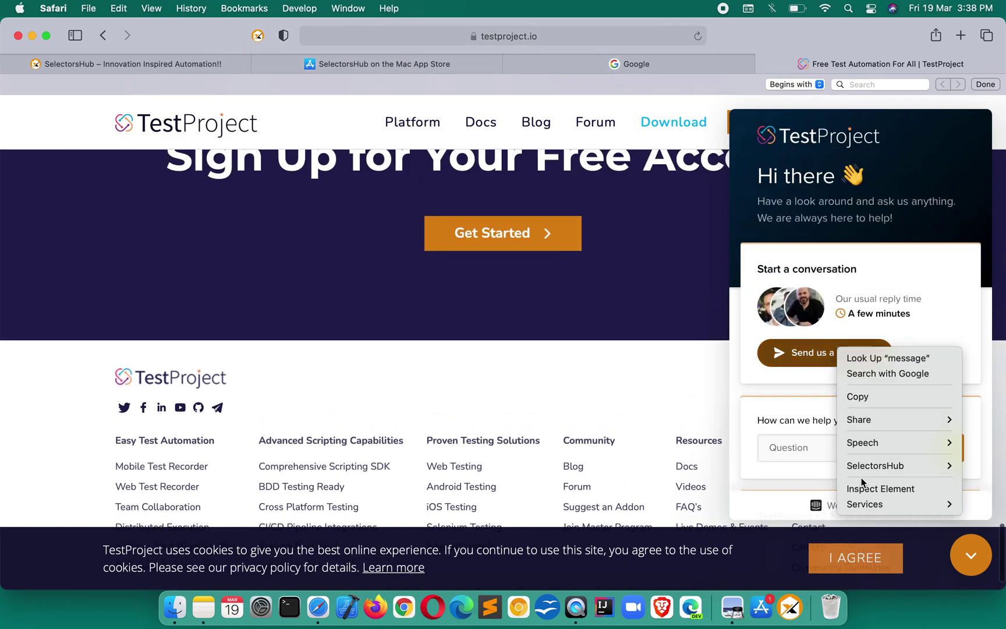
{"action": "mouse_move", "coordinate": [871, 471]}
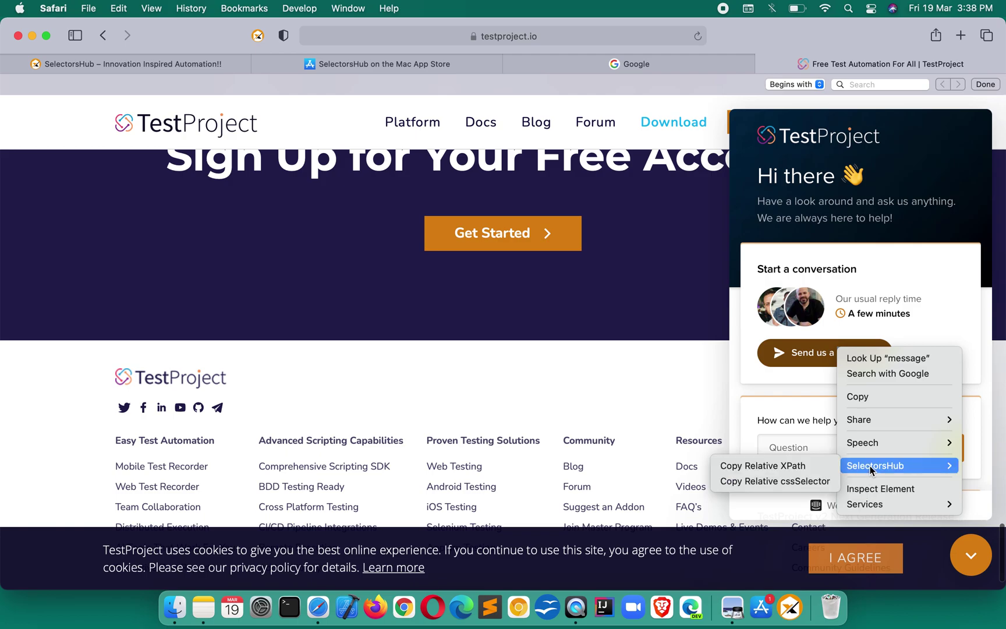
{"action": "left_click", "coordinate": [815, 466]}
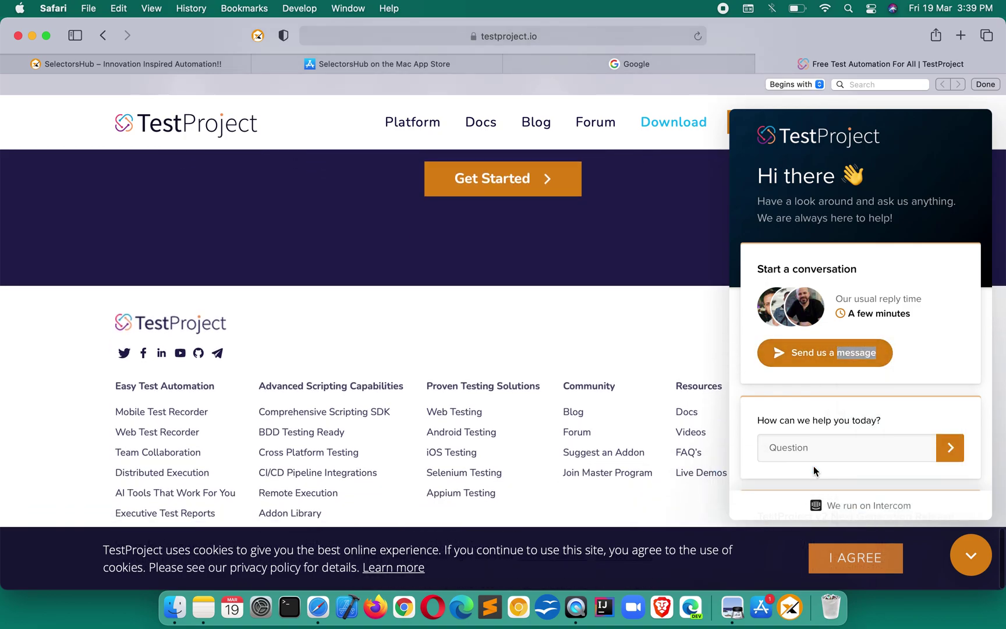
Paste the copied value below the first XPath in Notes, then return to Safari and close the chat widget.
{"action": "key", "text": "cmd+Tab"}
{"action": "key", "text": "cmd+a"}
{"action": "key", "text": "cmd+v"}
{"action": "key", "text": "Return"}
{"action": "key", "text": "super+v"}
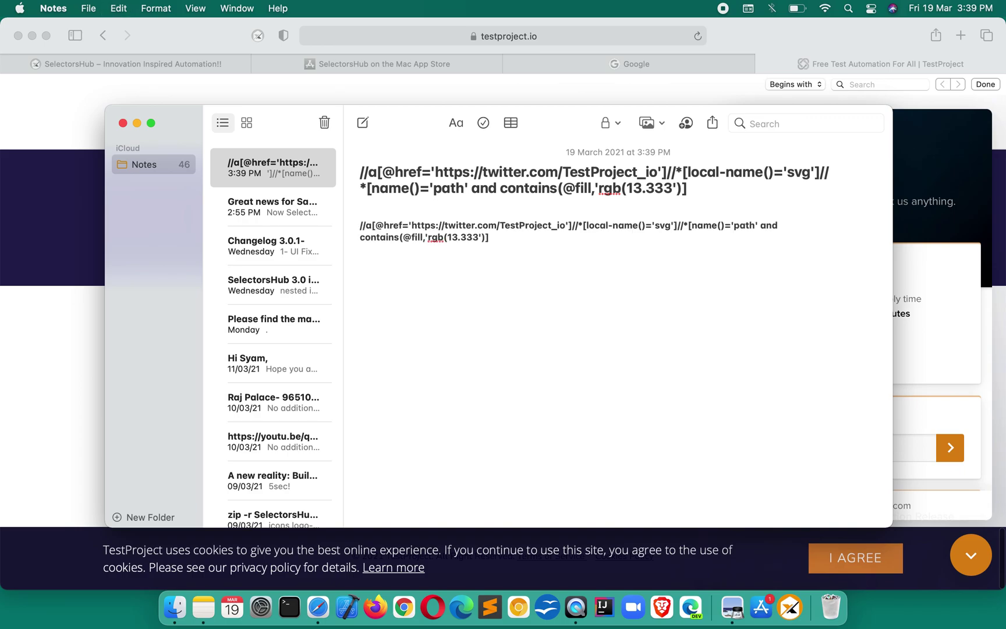
{"action": "key", "text": "super+Tab"}
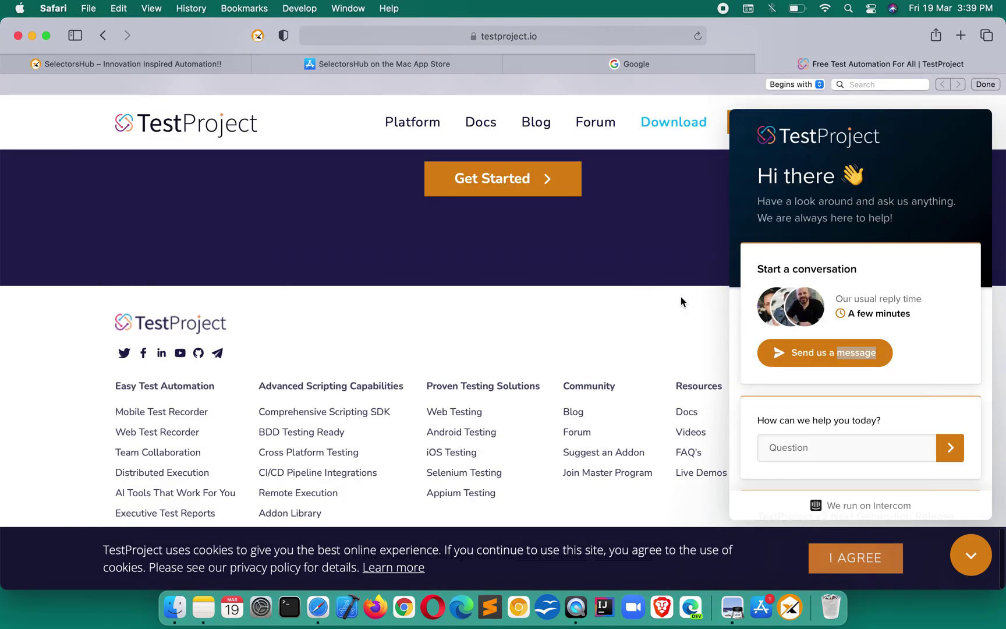
{"action": "left_click", "coordinate": [966, 559]}
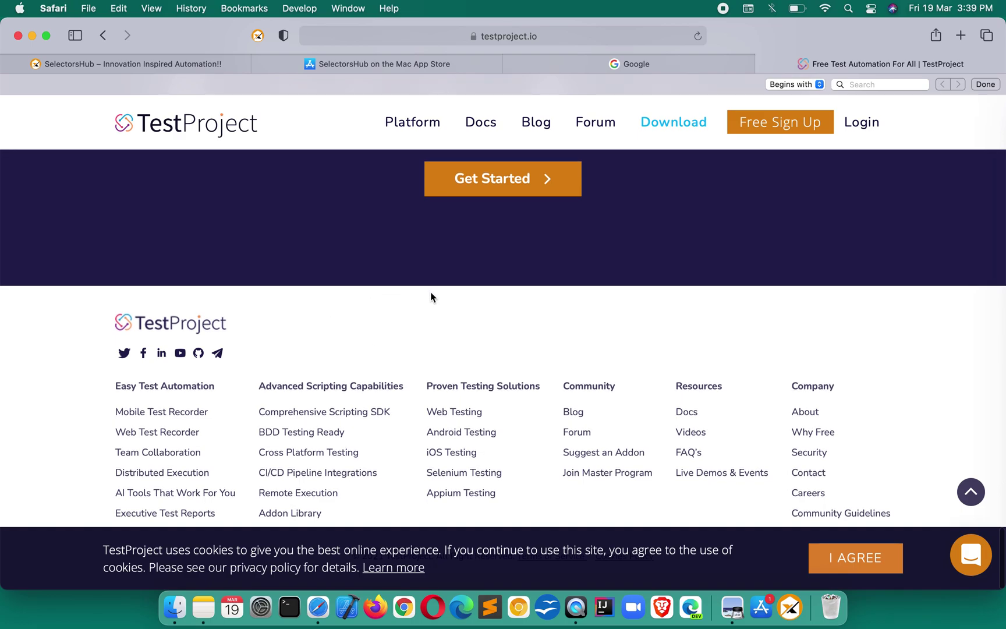
Inspect the Get Started button and search the page's elements for //a, then for the copied Twitter icon XPath.
{"action": "right_click", "coordinate": [504, 181]}
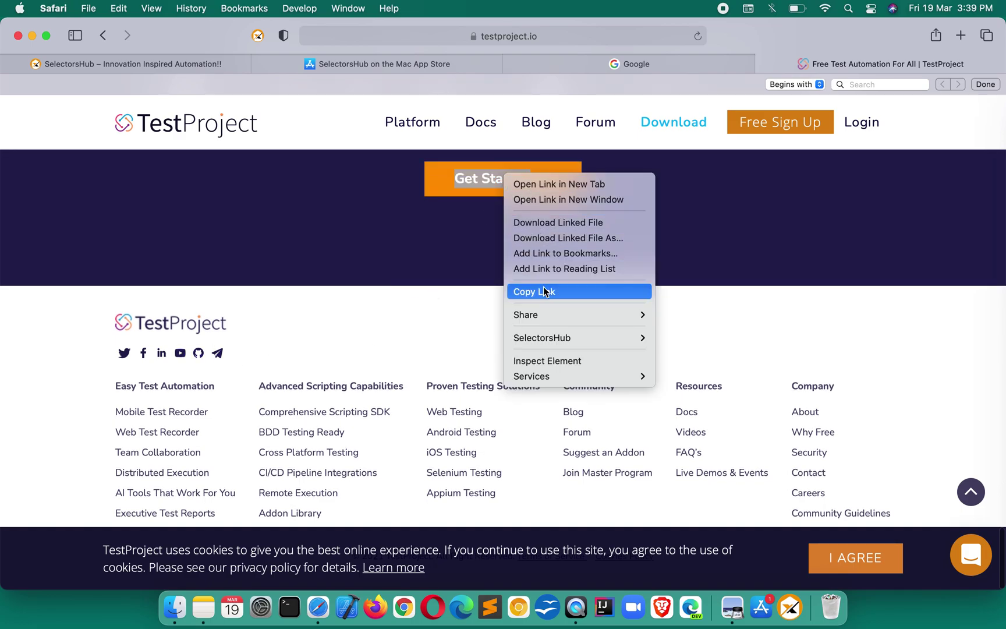
{"action": "left_click", "coordinate": [551, 361]}
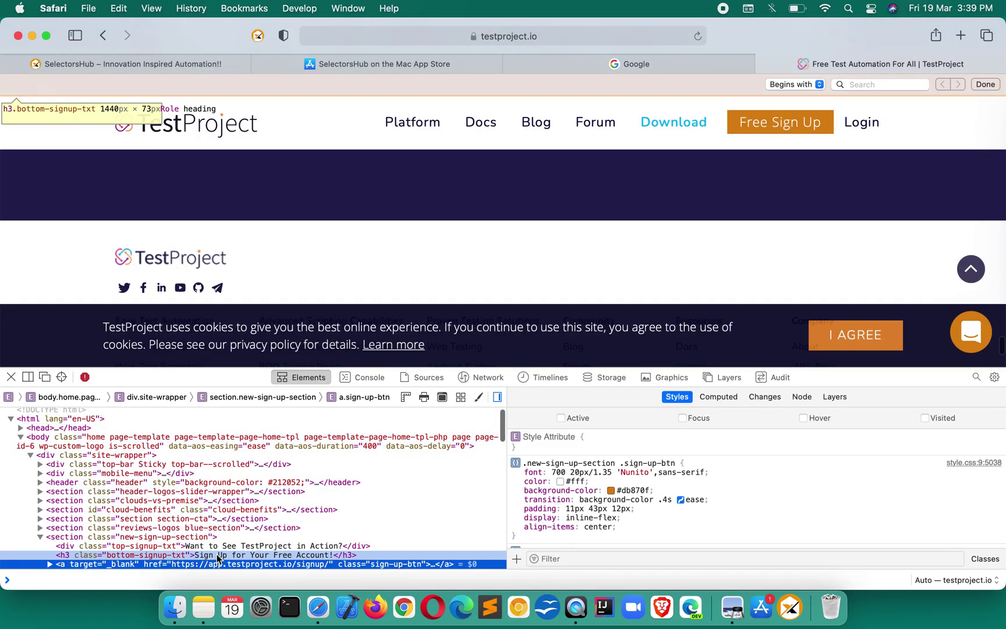
{"action": "scroll", "coordinate": [218, 559], "scroll_direction": "down", "scroll_amount": 3}
{"action": "key", "text": "super+f"}
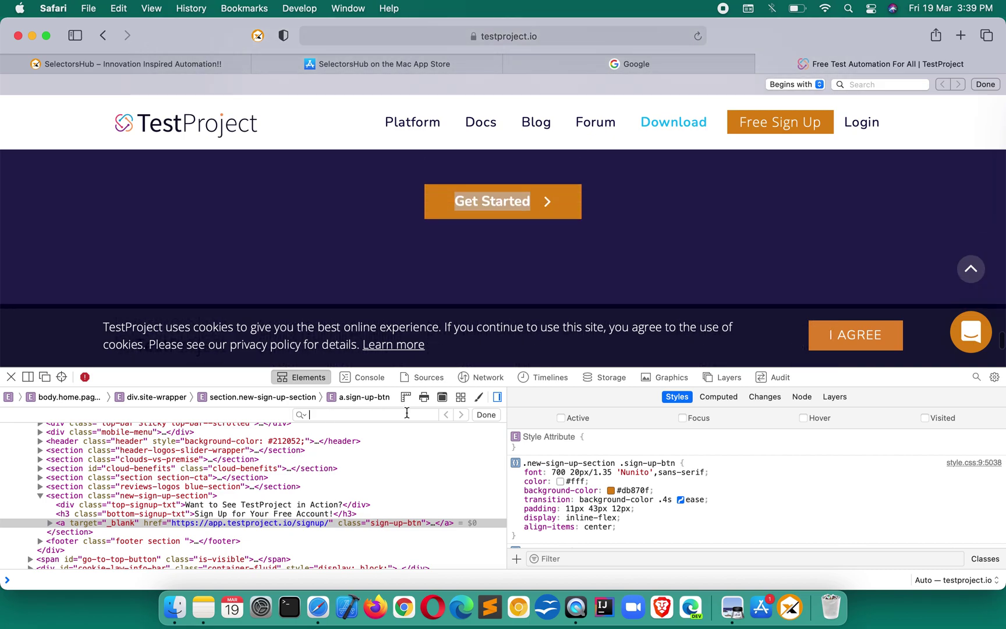
{"action": "type", "text": "//a"}
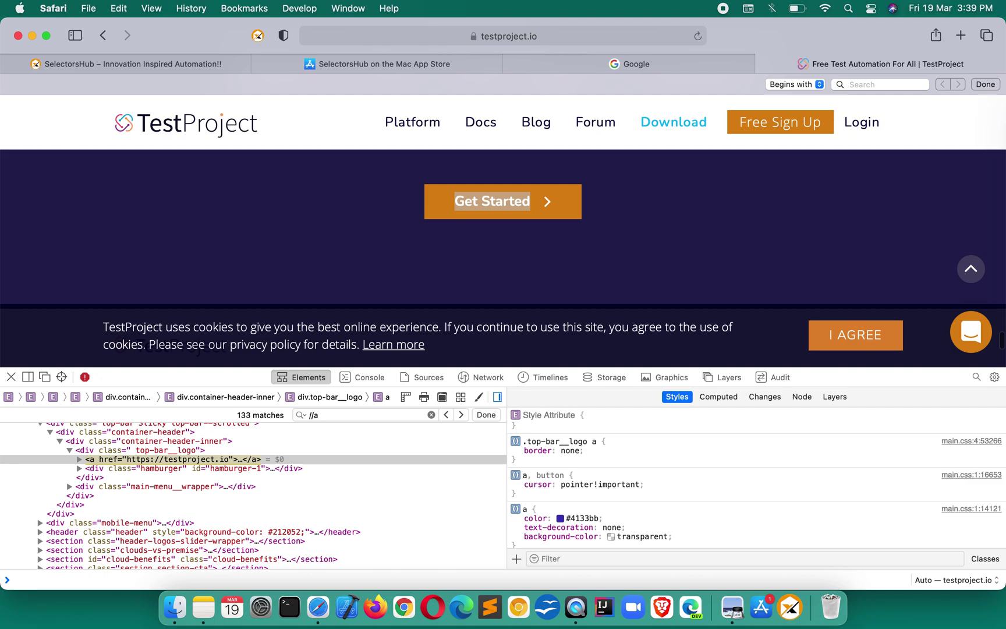
{"action": "type", "text": "["}
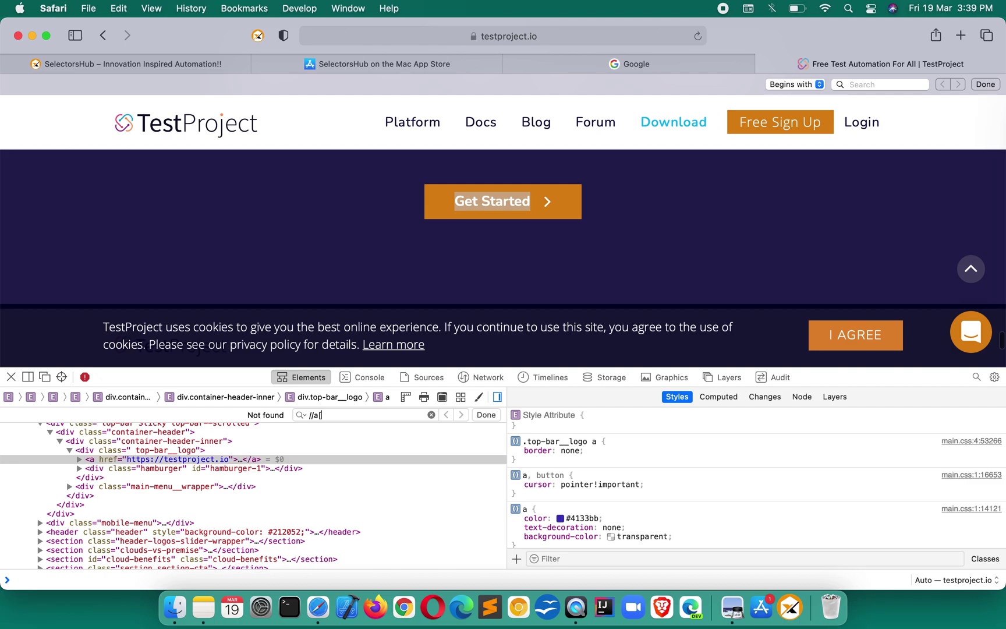
{"action": "left_click", "coordinate": [431, 415]}
{"action": "key", "text": "super+v"}
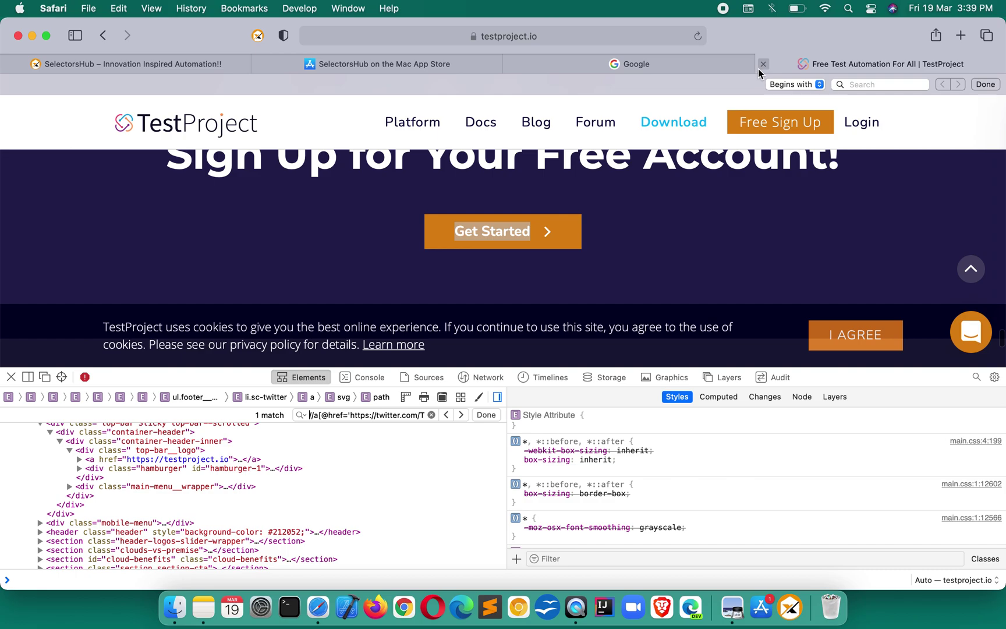
Open books-pwakit.appspot.com in a new tab and copy the relative cssSelector of its search box with SelectorsHub.
{"action": "left_click", "coordinate": [676, 62]}
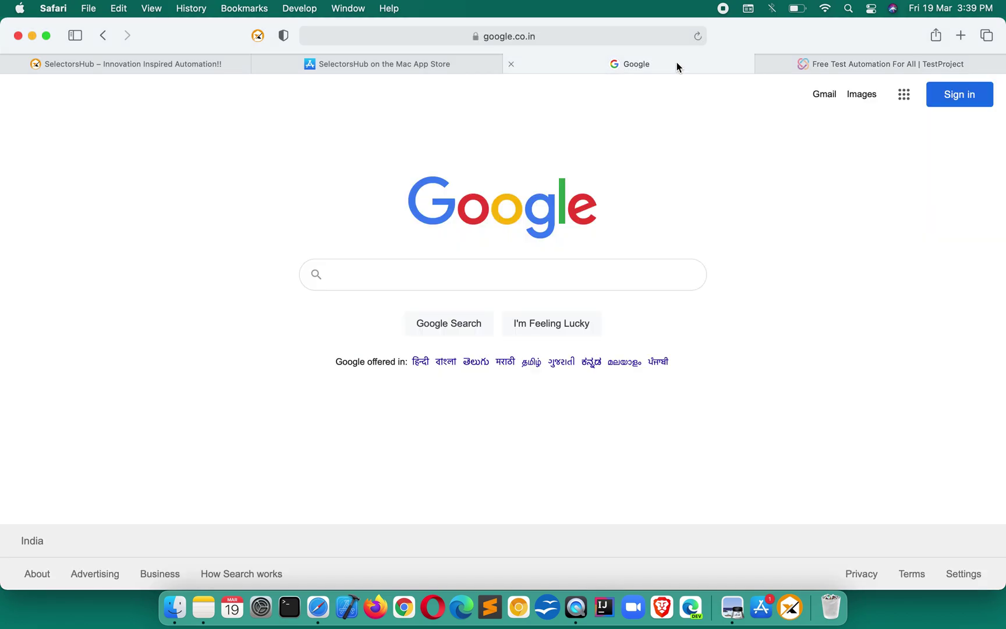
{"action": "left_click", "coordinate": [961, 35]}
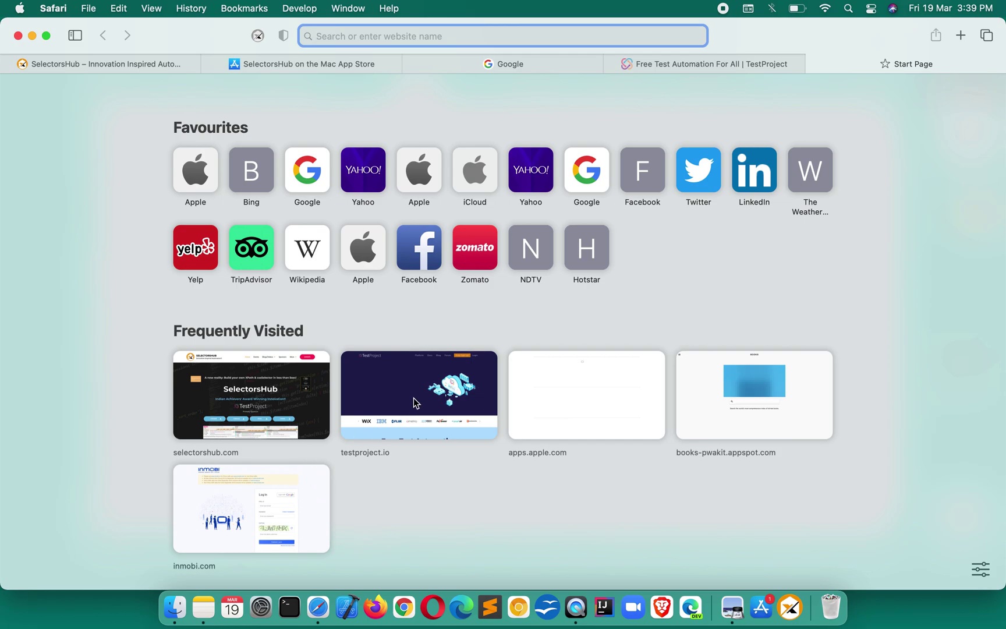
{"action": "left_click", "coordinate": [746, 408]}
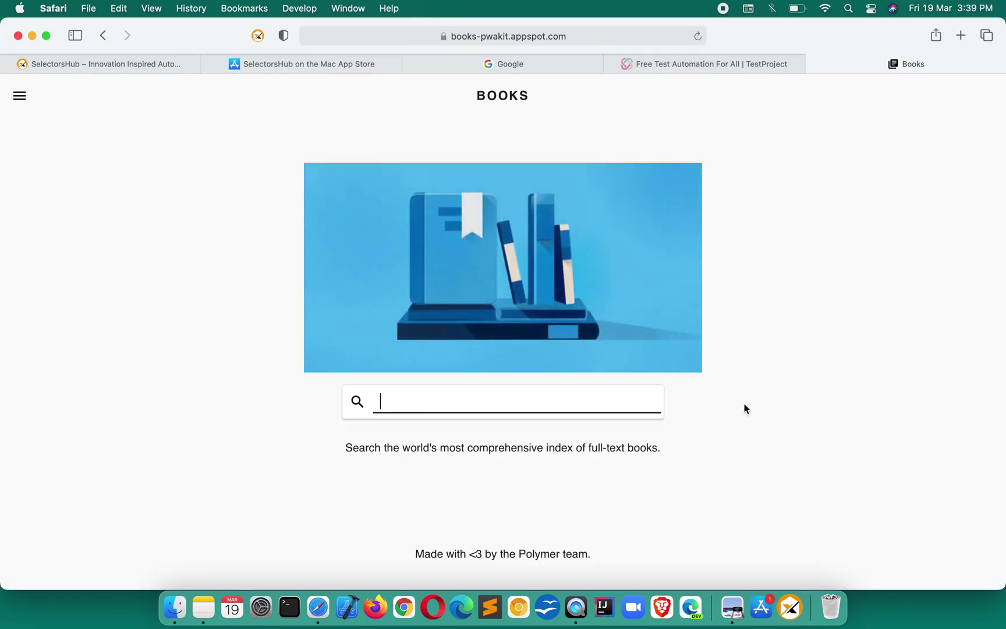
{"action": "right_click", "coordinate": [413, 397]}
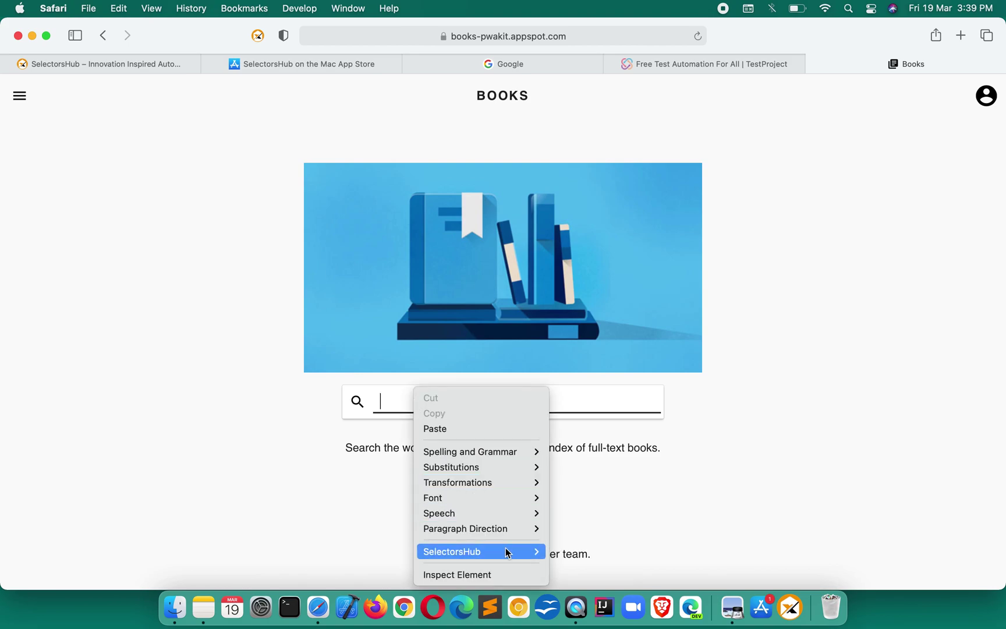
{"action": "mouse_move", "coordinate": [507, 554]}
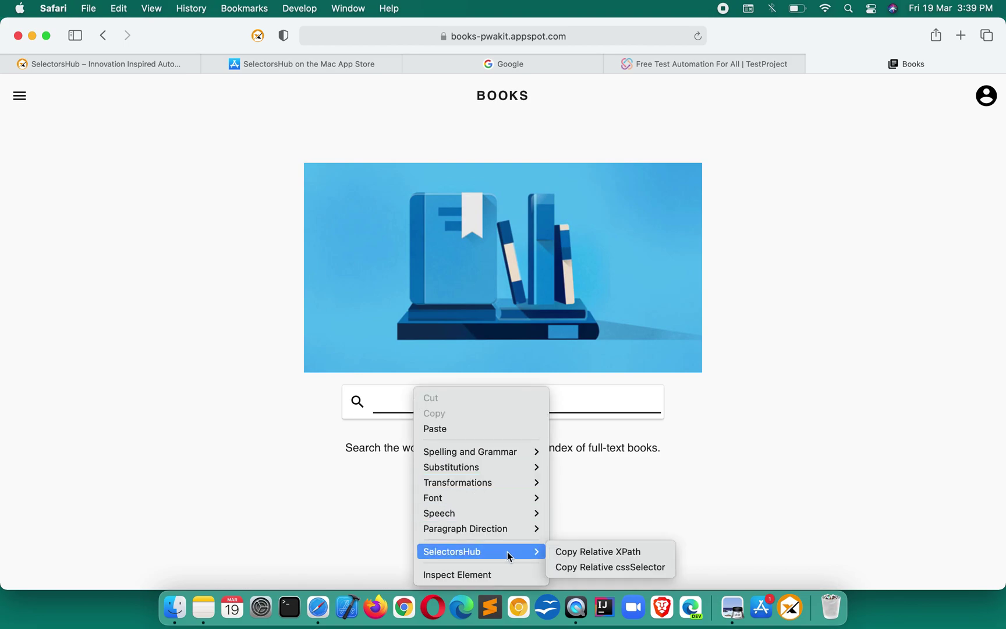
{"action": "left_click", "coordinate": [572, 568]}
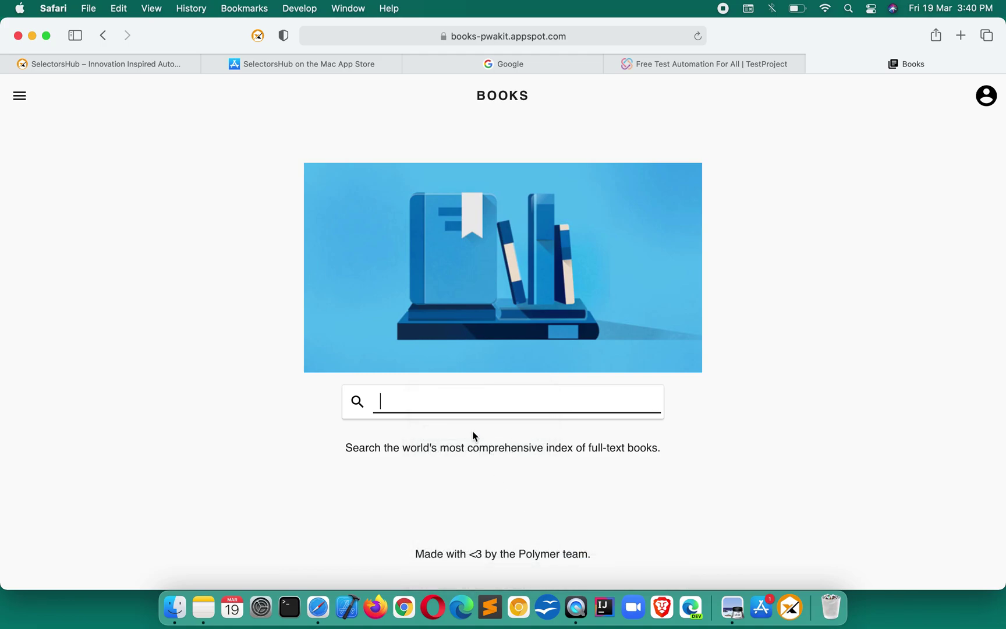
Paste the copied selector below the earlier XPaths in the Notes note and switch back to Safari.
{"action": "key", "text": "super+Tab"}
{"action": "key", "text": "super+v"}
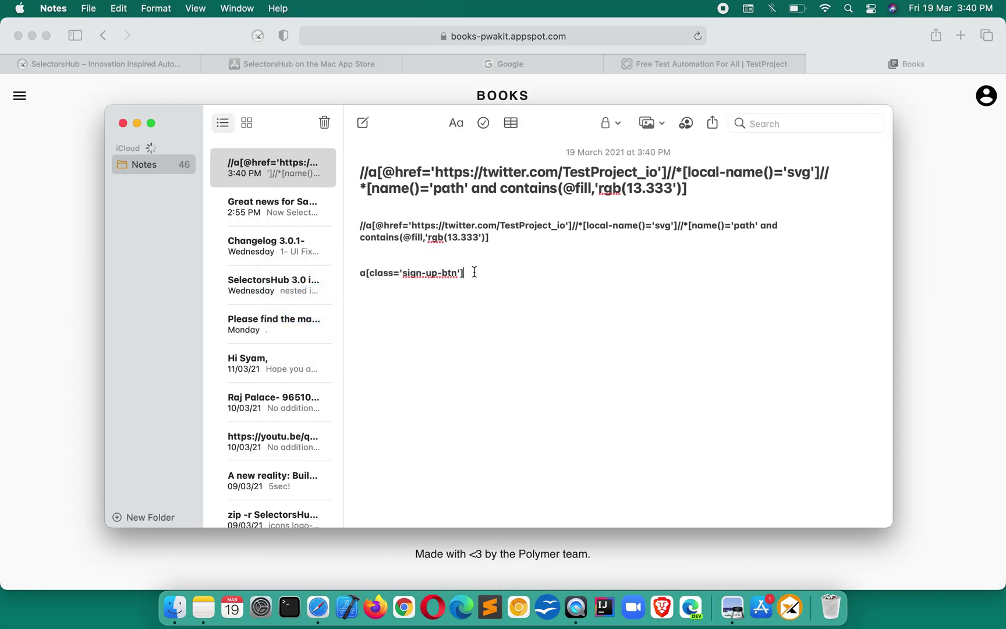
{"action": "key", "text": "super+Tab"}
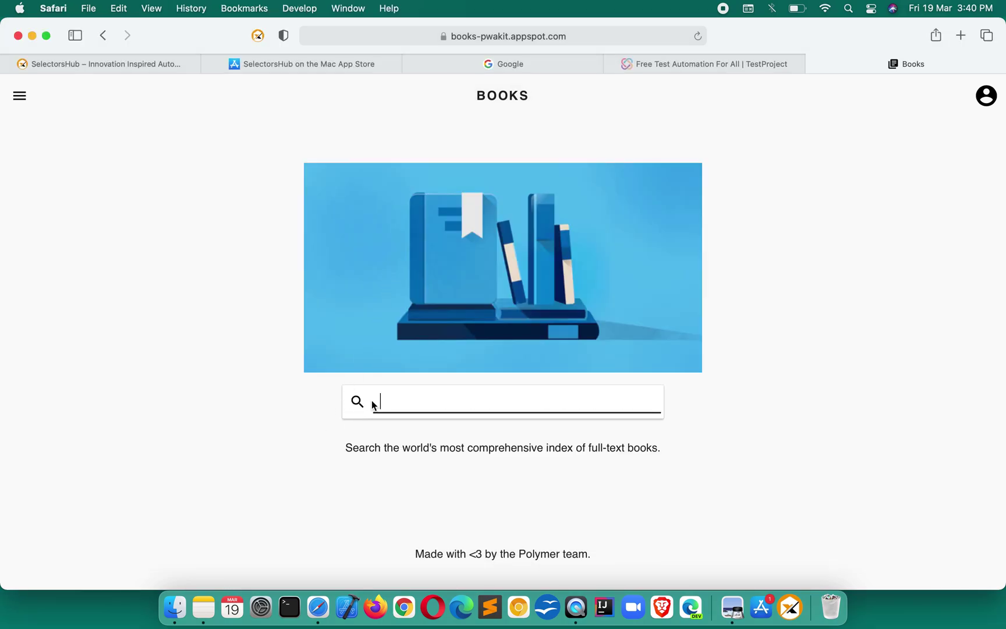
{"action": "left_click", "coordinate": [498, 68]}
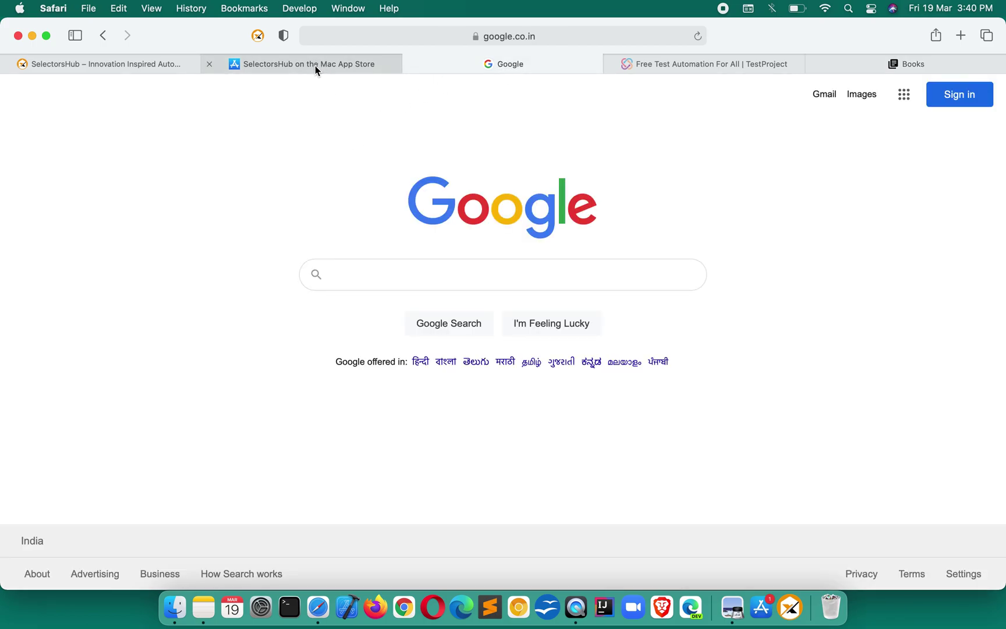
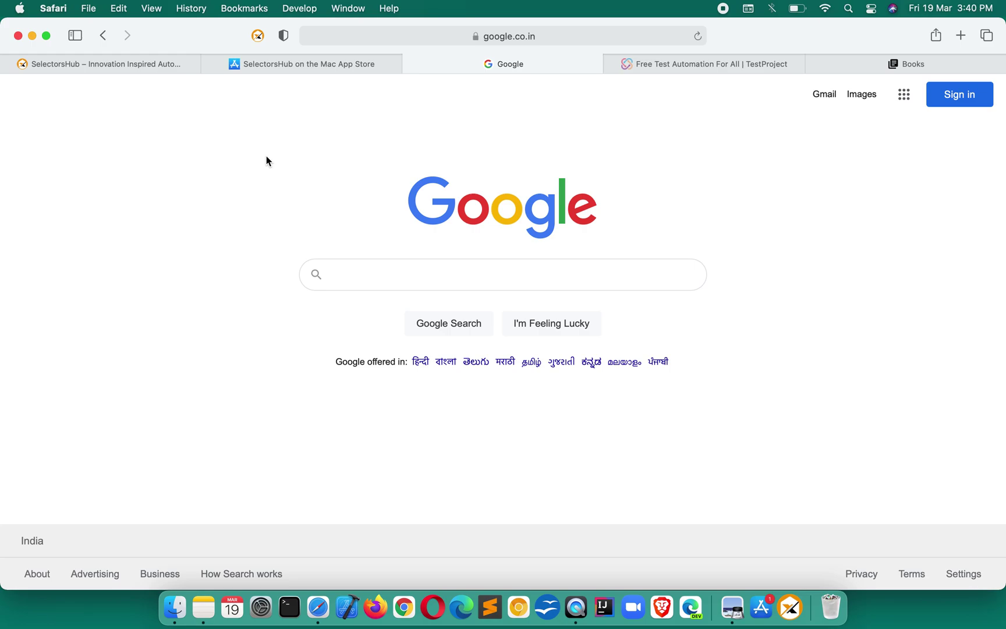
{"action": "left_click", "coordinate": [117, 65]}
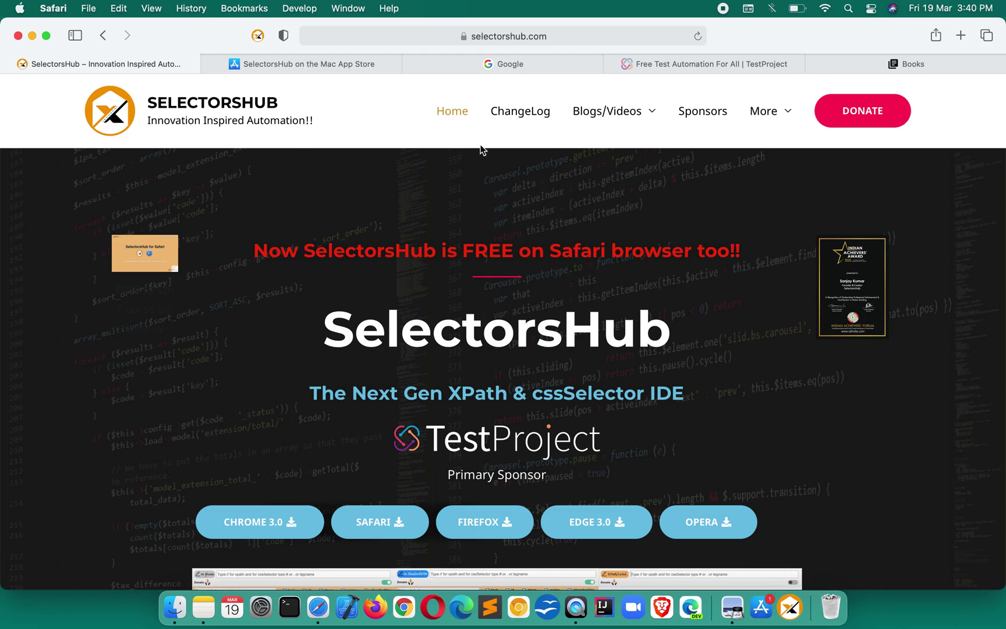
Open TestCase Studio from the SelectorsHub popup on the Google page and bring the Google page back to the front.
{"action": "left_click", "coordinate": [500, 67]}
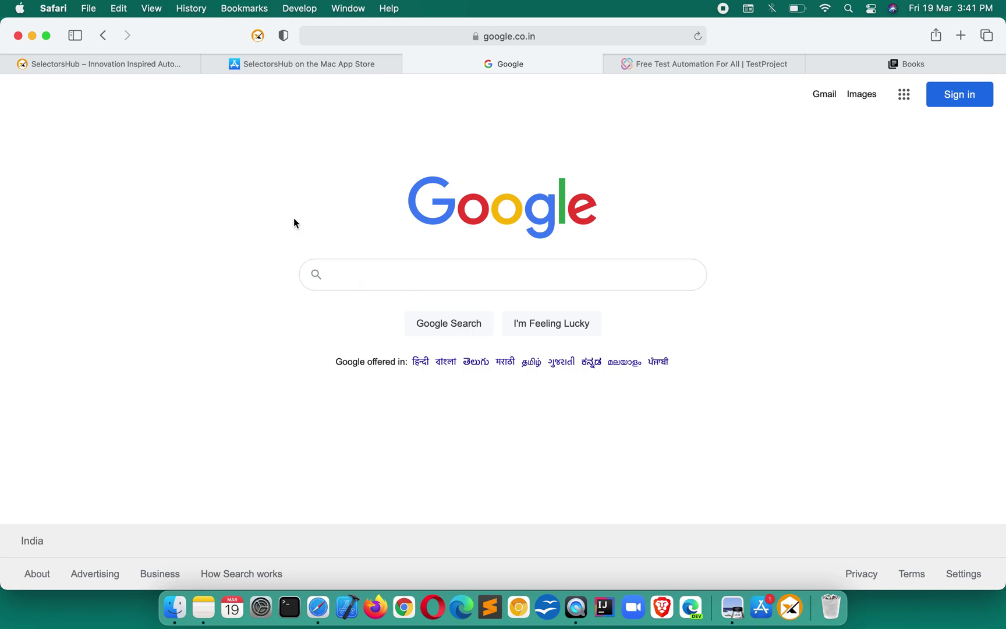
{"action": "left_click", "coordinate": [258, 36]}
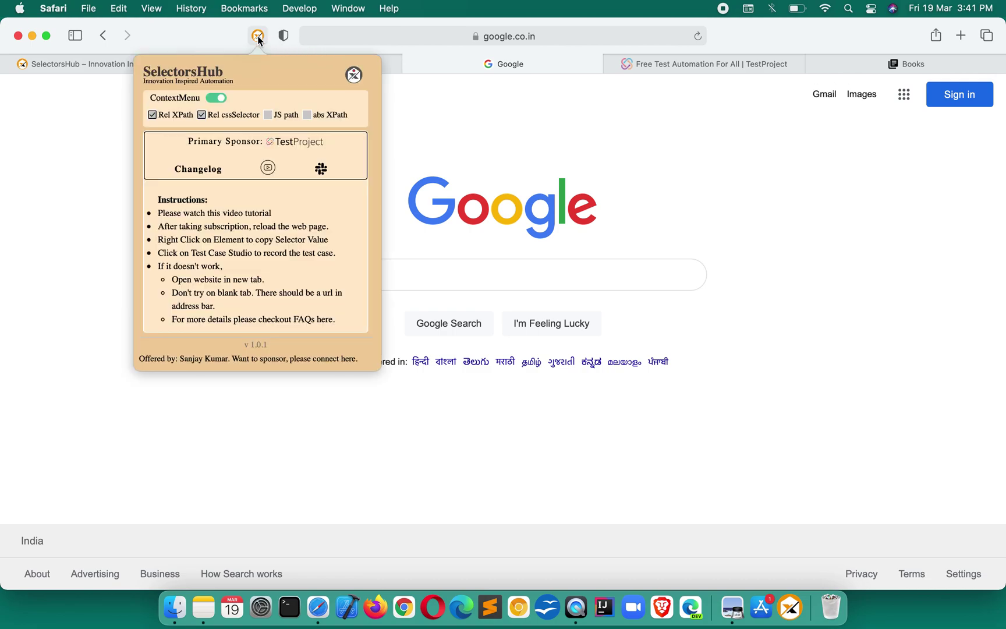
{"action": "left_click", "coordinate": [354, 75]}
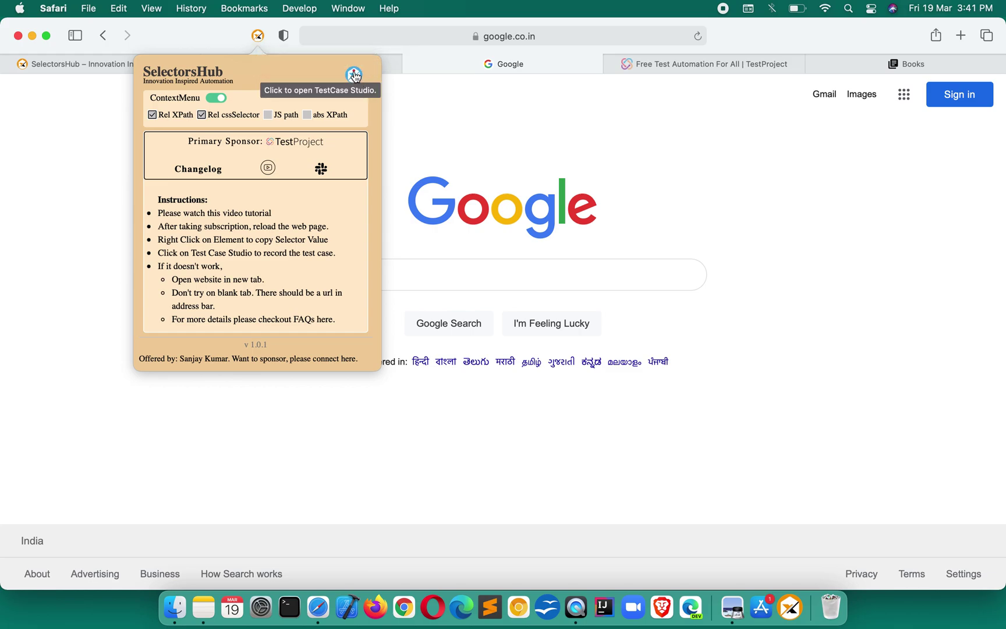
{"action": "left_click", "coordinate": [355, 76]}
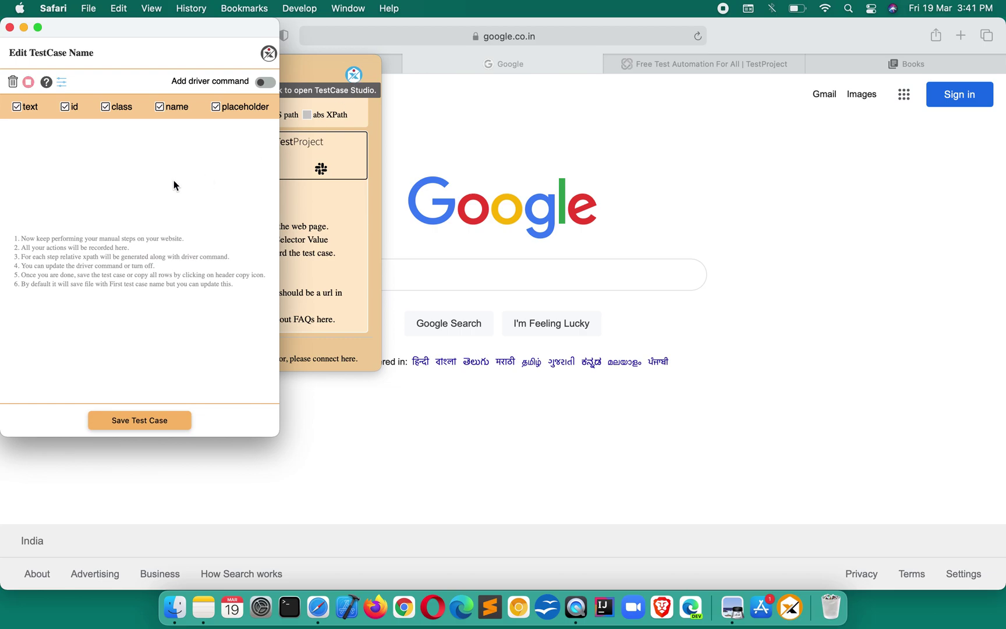
{"action": "left_click", "coordinate": [526, 138]}
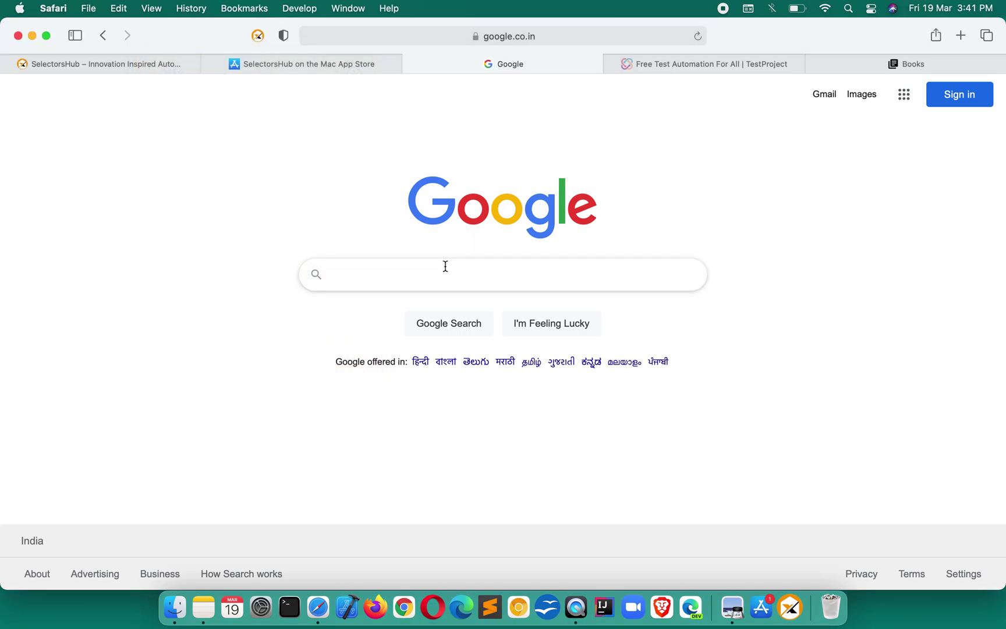
Search Google for "selectorshub for safar" and open the SelectorsHub – Innovation Inspired Automation!! result.
{"action": "left_click", "coordinate": [434, 274]}
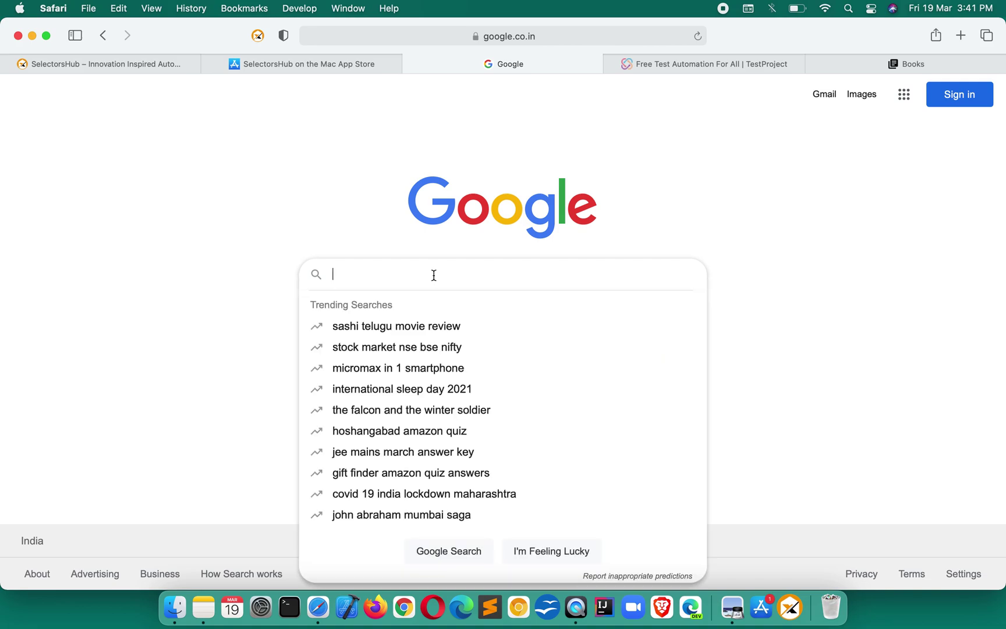
{"action": "type", "text": "select"}
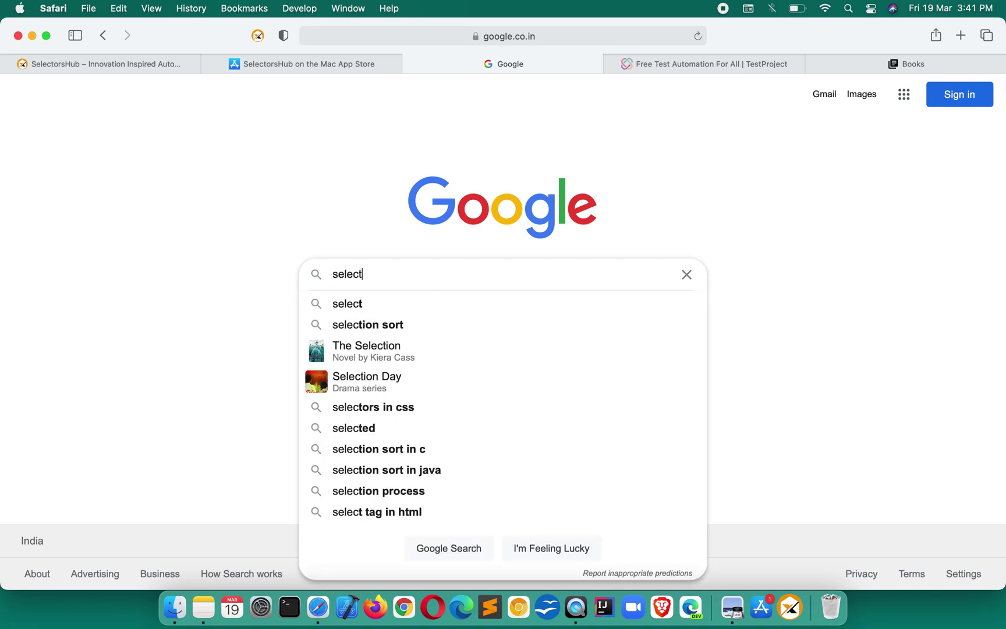
{"action": "type", "text": "orshub for safar"}
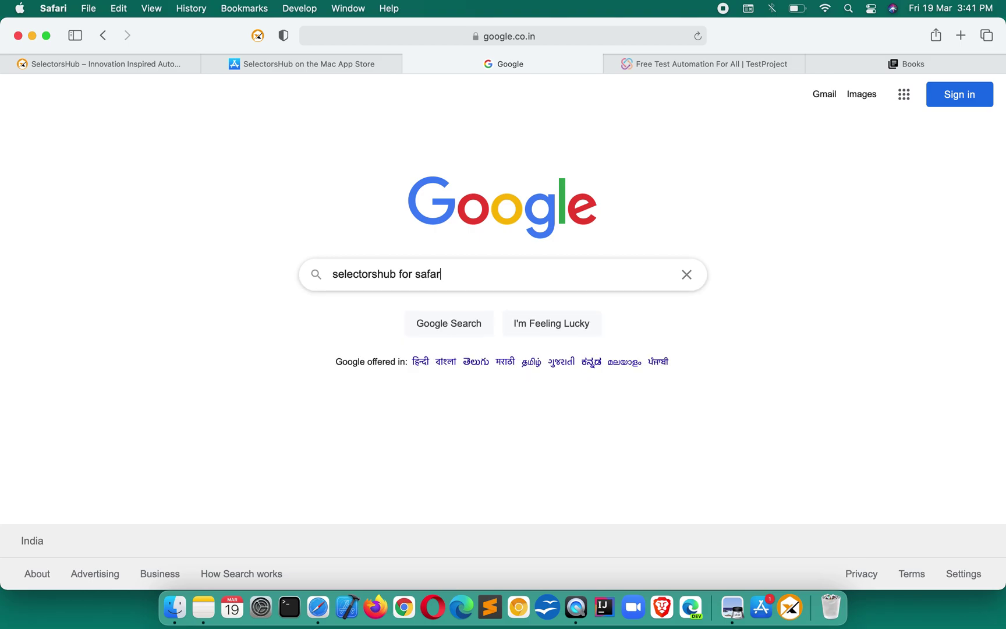
{"action": "key", "text": "Return"}
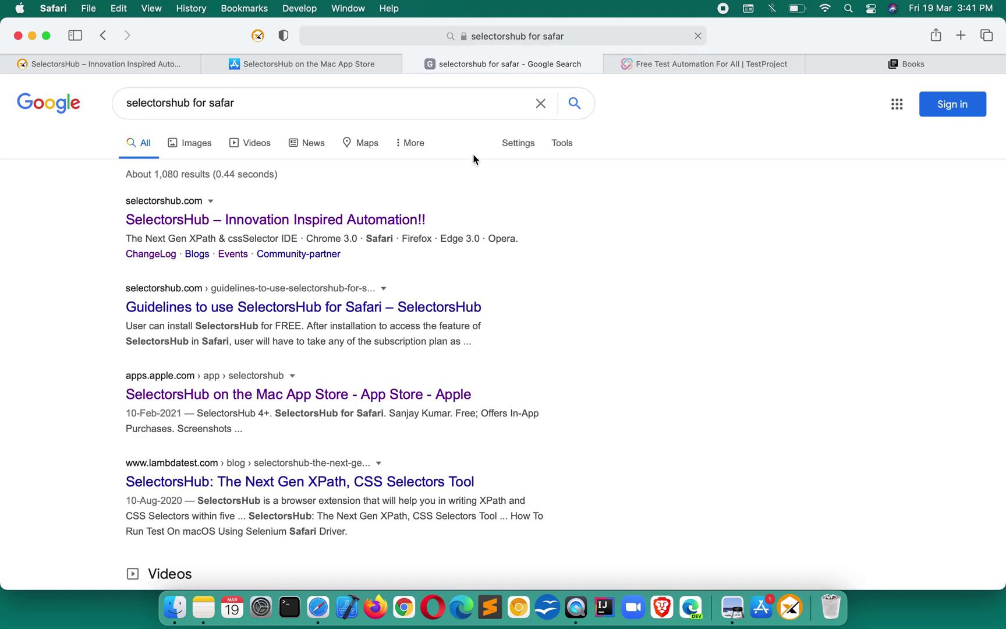
{"action": "left_click", "coordinate": [388, 226]}
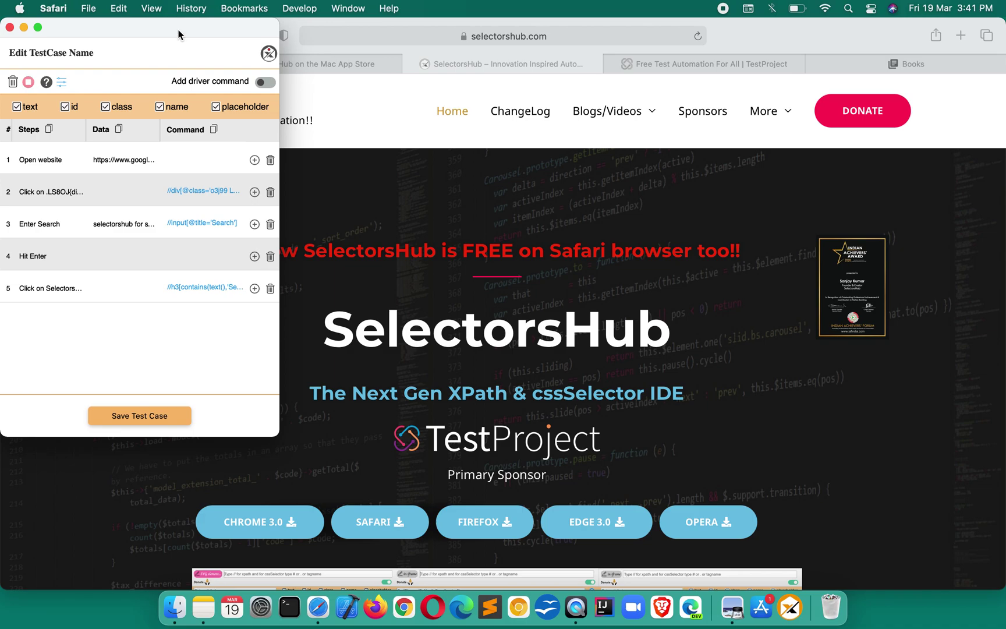
Move and enlarge the TestCase Studio window with bigger text, and delete the recorded step that targets .LS8OJ.
{"action": "left_click_drag", "start_coordinate": [176, 30], "coordinate": [427, 55]}
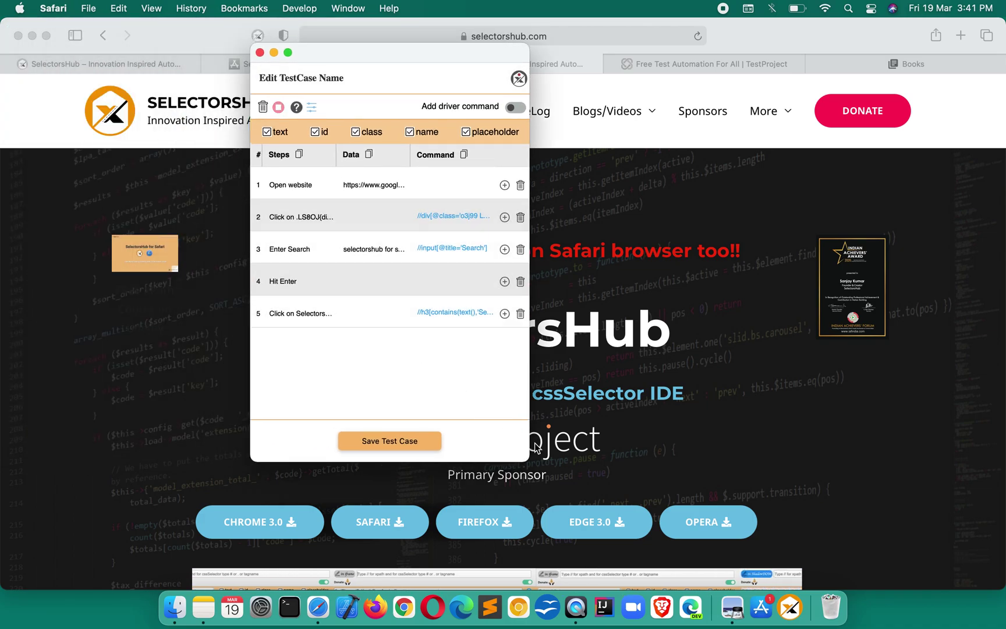
{"action": "left_click_drag", "start_coordinate": [529, 461], "coordinate": [725, 483]}
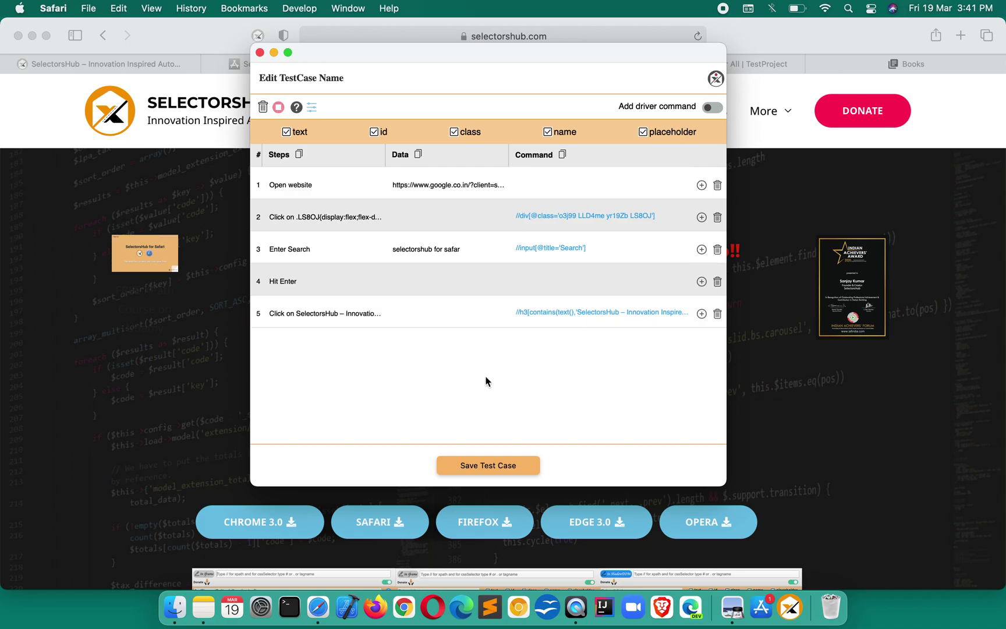
{"action": "key", "text": "super+equal"}
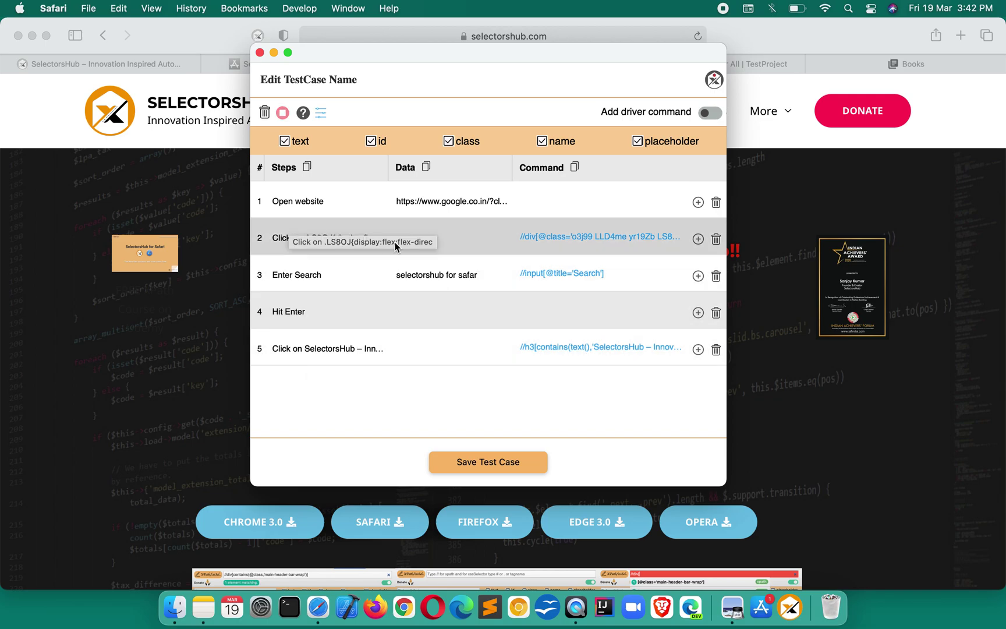
{"action": "left_click", "coordinate": [715, 240]}
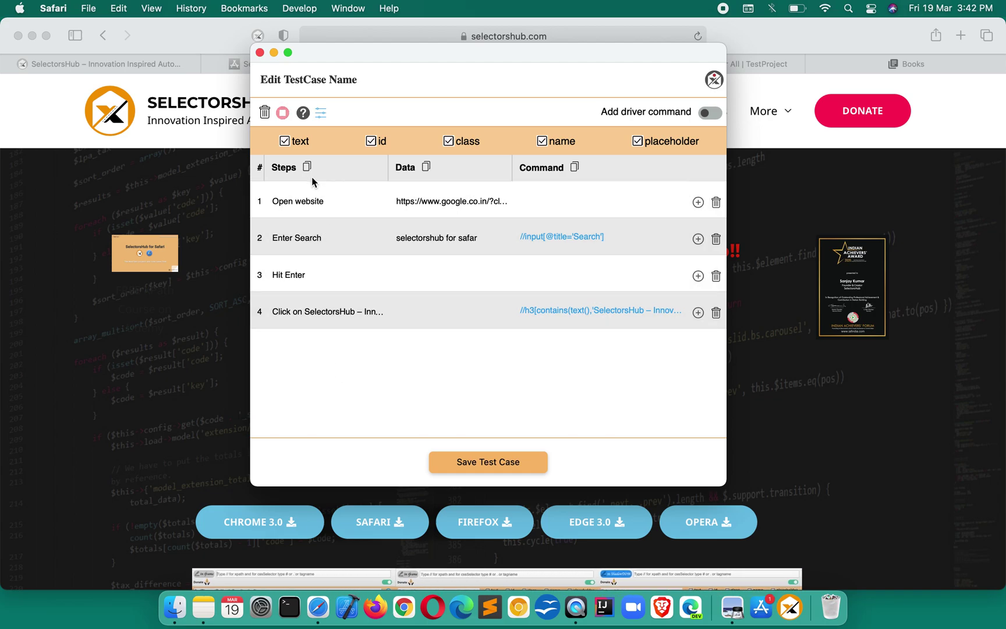
Paste the copied test steps below the selectors in the Notes note, and save the test case back in Safari's TestCase Studio.
{"action": "left_click", "coordinate": [197, 621]}
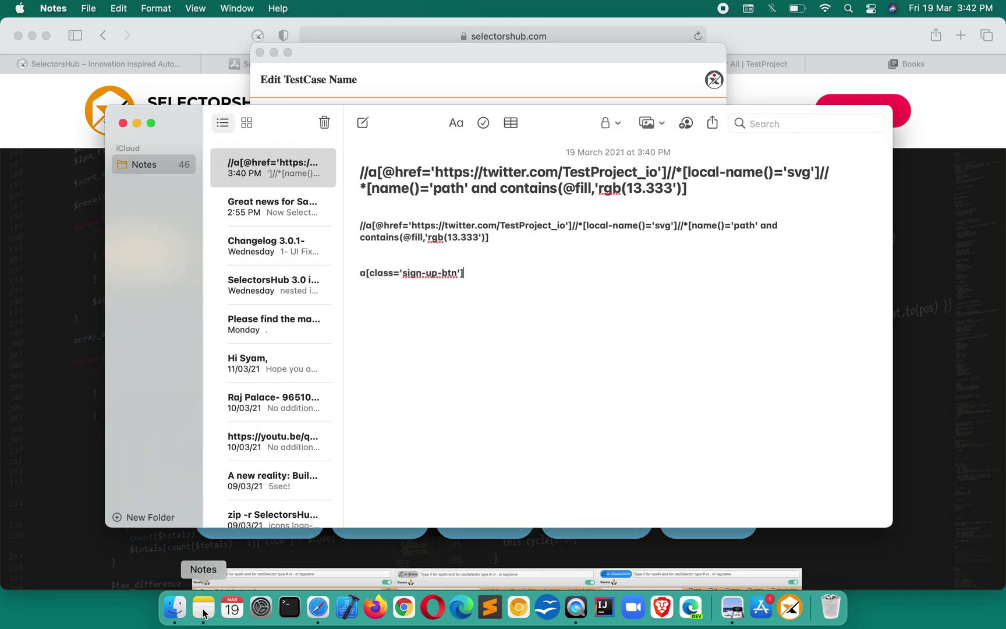
{"action": "left_click", "coordinate": [505, 359]}
{"action": "key", "text": "Return"}
{"action": "key", "text": "Return"}
{"action": "key", "text": "Return"}
{"action": "type", "text": "Open website Enter Search Hit Enter Click on SelectorsHub – Innovation Insp"}
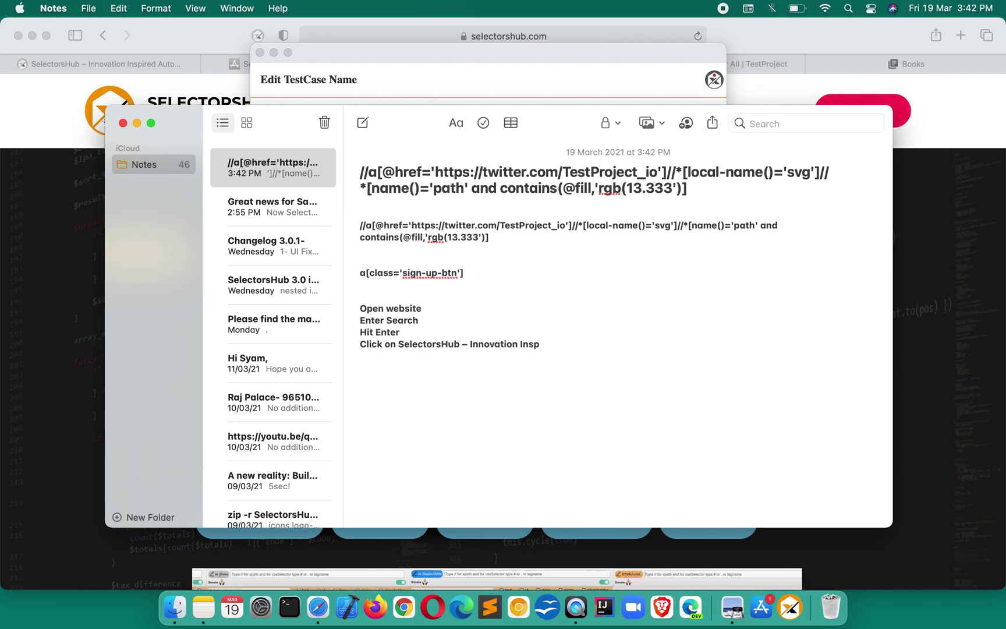
{"action": "key", "text": "super+Tab"}
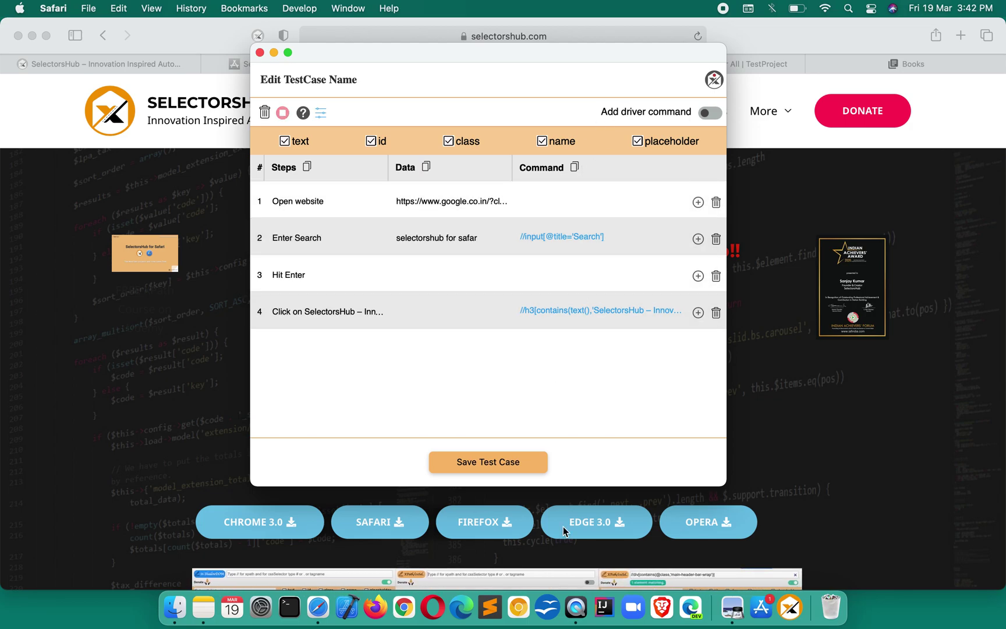
{"action": "left_click", "coordinate": [500, 470]}
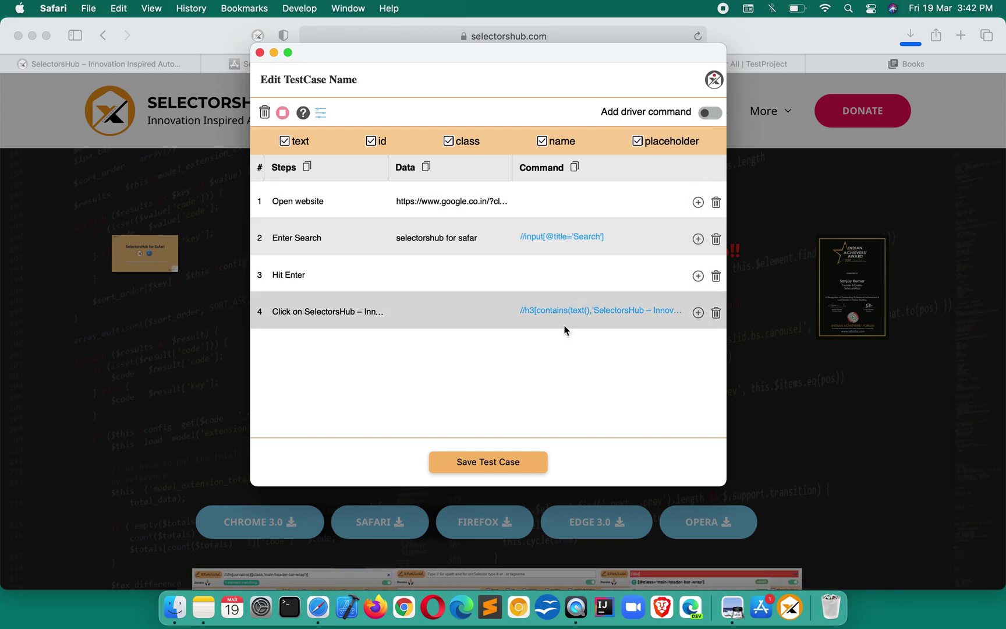
Turn on driver commands and change the command template to FindElement(By.xpath("xpathvalue")).
{"action": "left_click", "coordinate": [712, 115]}
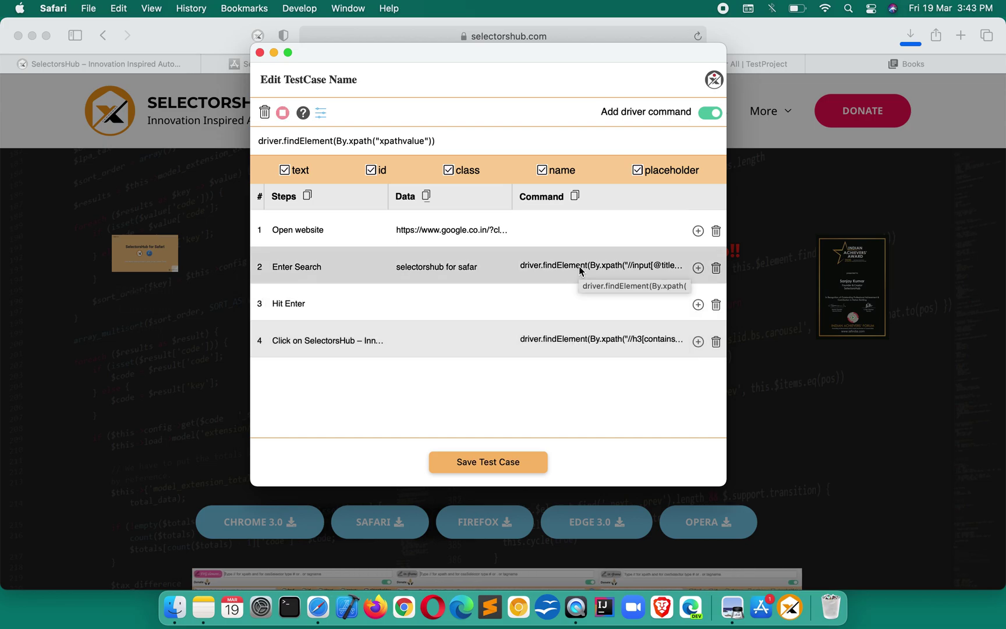
{"action": "left_click", "coordinate": [289, 140]}
{"action": "left_click_drag", "start_coordinate": [258, 140], "coordinate": [286, 140]}
{"action": "type", "text": "F"}
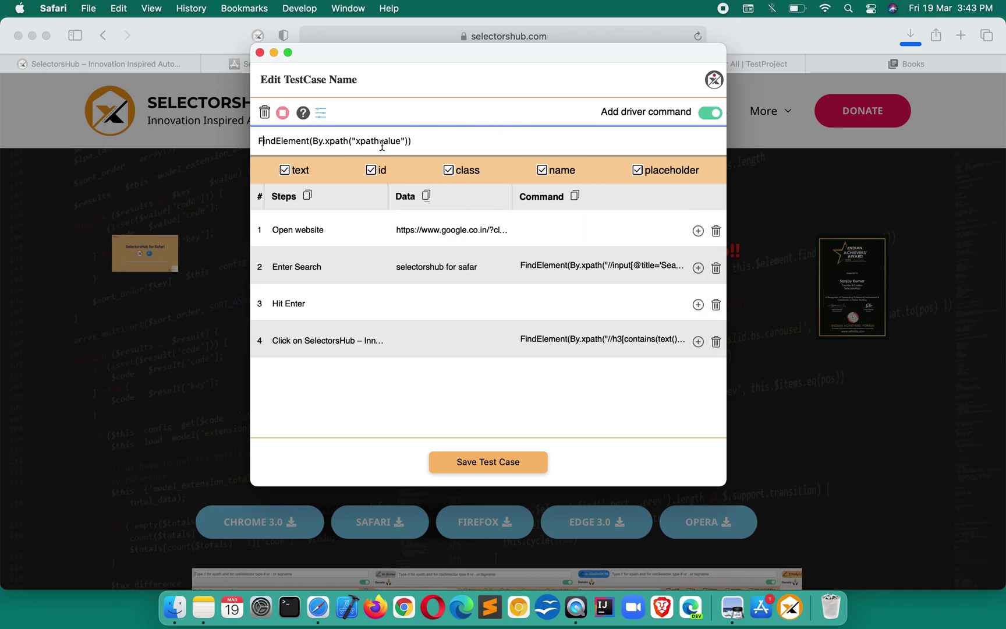
{"action": "mouse_move", "coordinate": [372, 141]}
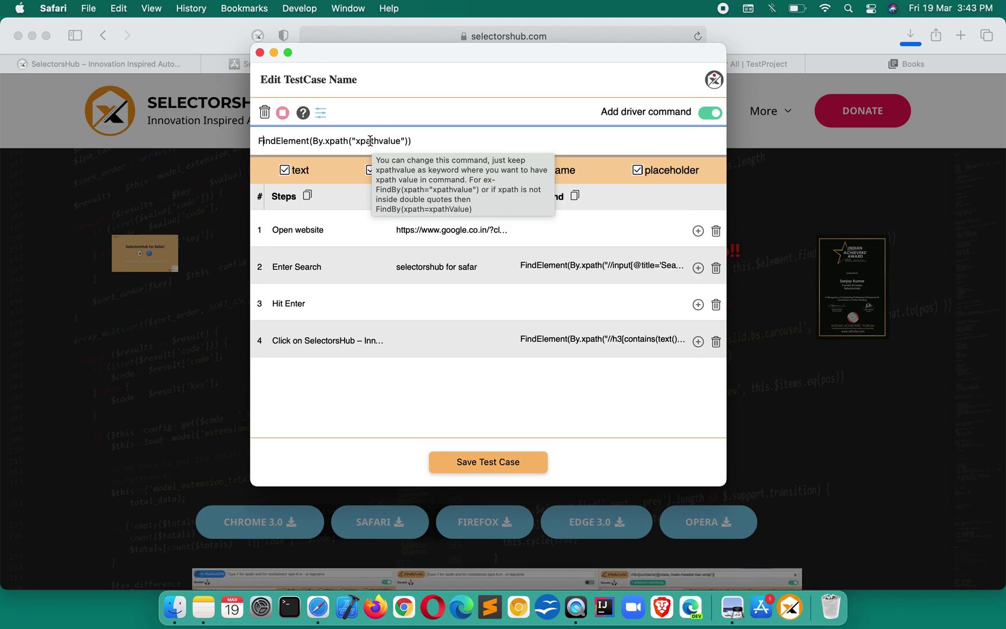
{"action": "left_click", "coordinate": [425, 141]}
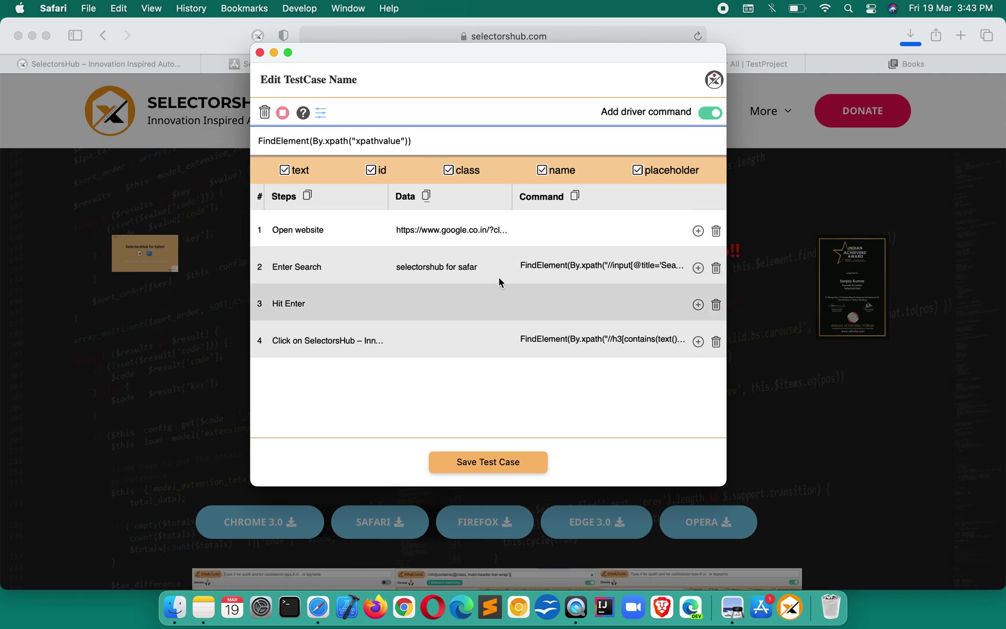
Change the driver command template to cy.get(("xpathvalue")) by replacing FindElement and removing By.xpath.
{"action": "key", "text": "BackSpace"}
{"action": "mouse_move", "coordinate": [279, 141]}
{"action": "left_mouse_down"}
{"action": "mouse_move", "coordinate": [258, 141]}
{"action": "mouse_move", "coordinate": [292, 141]}
{"action": "left_mouse_up"}
{"action": "type", "text": "cy.get"}
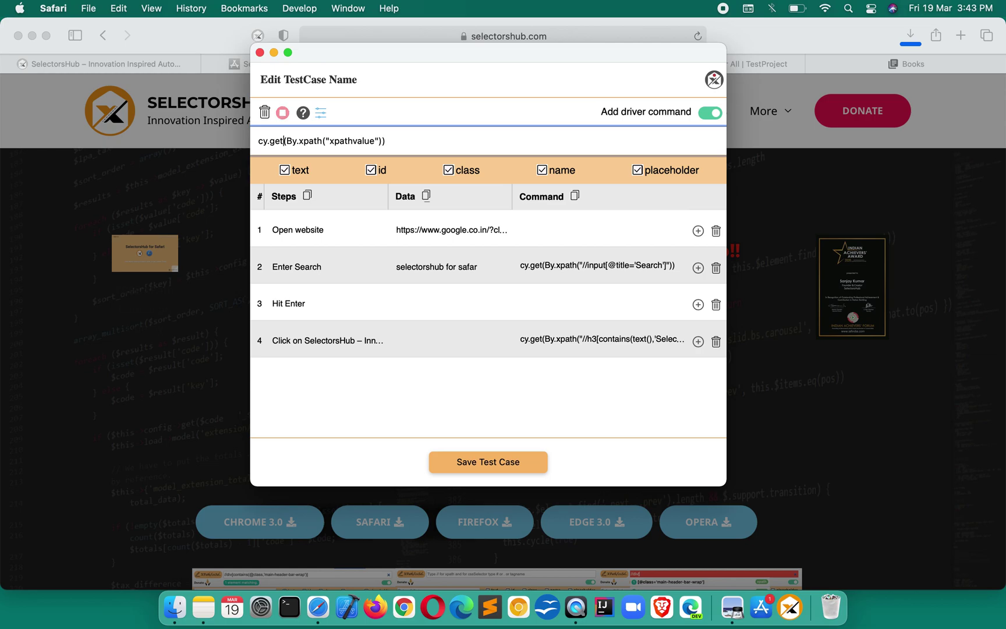
{"action": "key", "text": "shift+Right"}
{"action": "key", "text": "shift+Right"}
{"action": "key", "text": "shift+Right"}
{"action": "key", "text": "shift+Right"}
{"action": "key", "text": "shift+Right"}
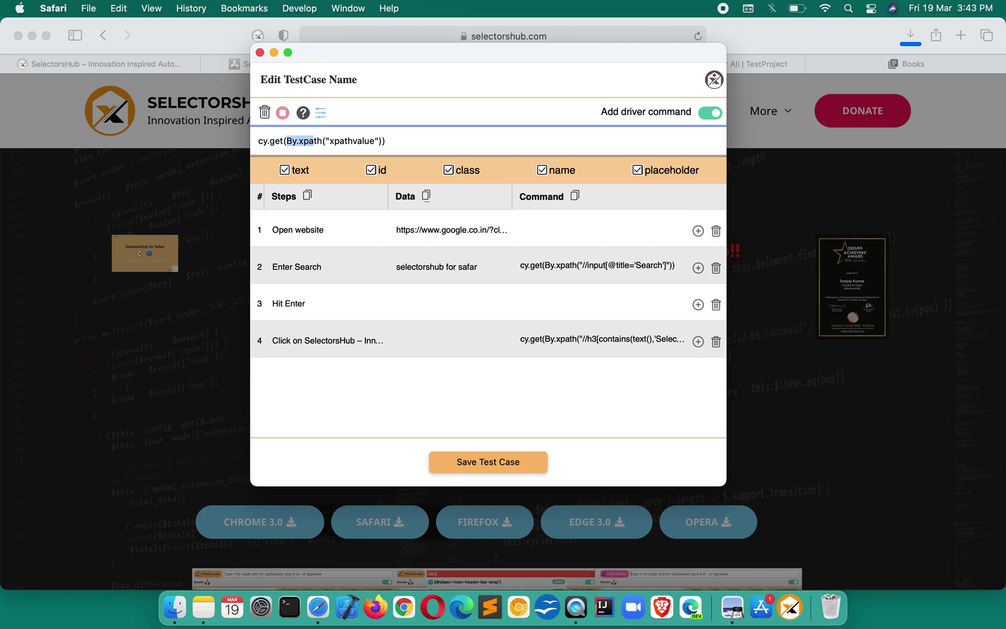
{"action": "key", "text": "BackSpace"}
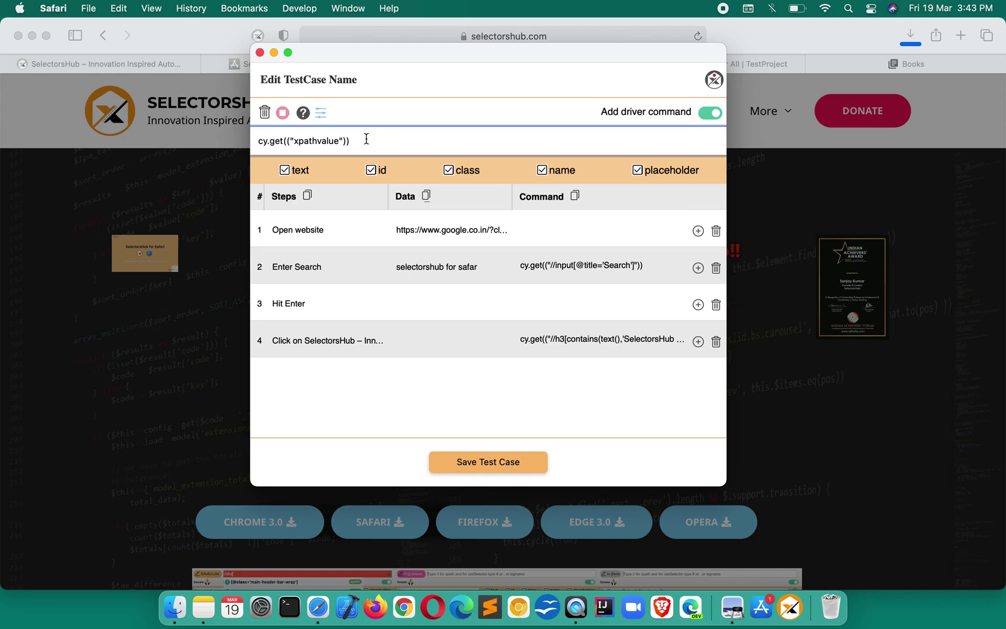
{"action": "left_click_drag", "start_coordinate": [352, 141], "coordinate": [258, 142]}
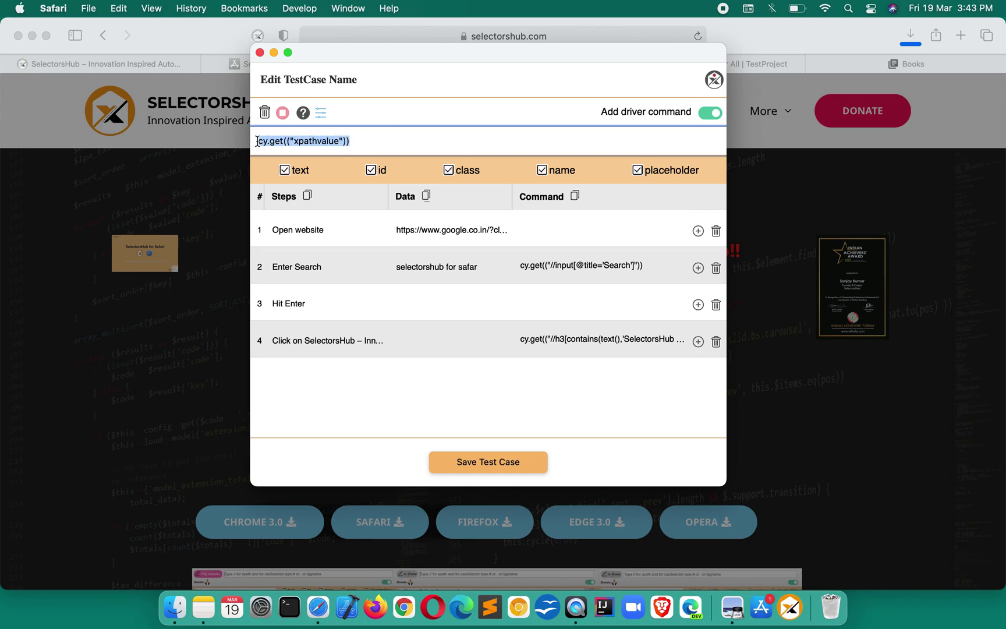
Turn off driver commands, and exclude the text attribute from XPath generation before hiding the attribute options.
{"action": "left_click", "coordinate": [706, 115]}
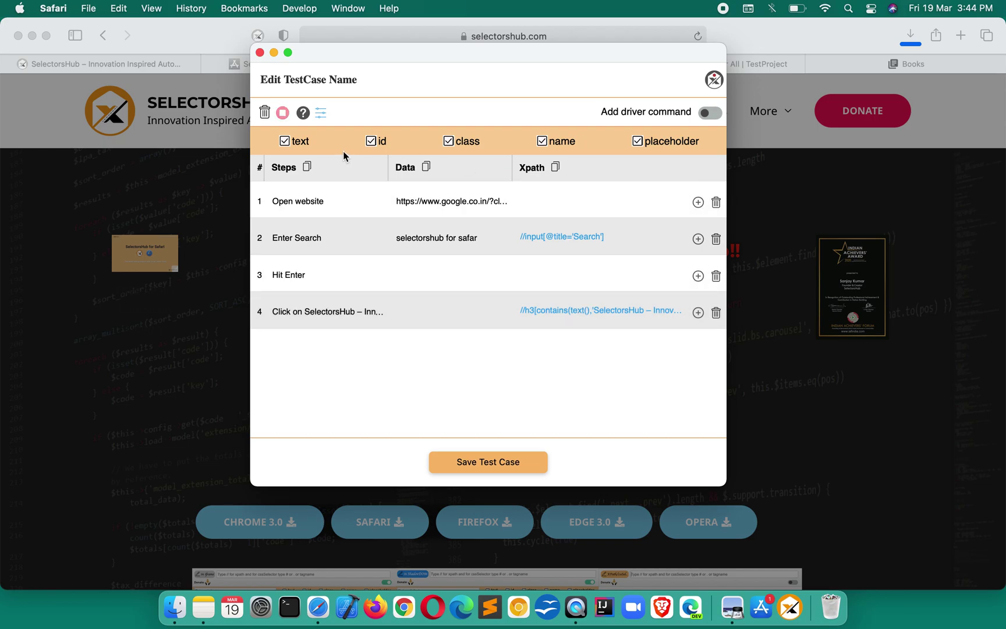
{"action": "left_click", "coordinate": [286, 141]}
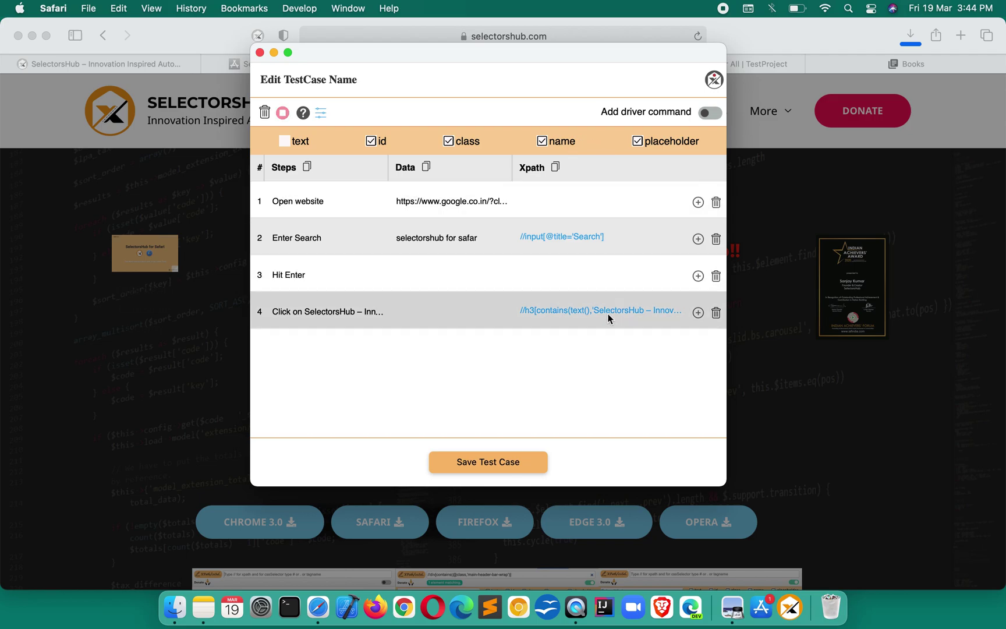
{"action": "left_click", "coordinate": [322, 115]}
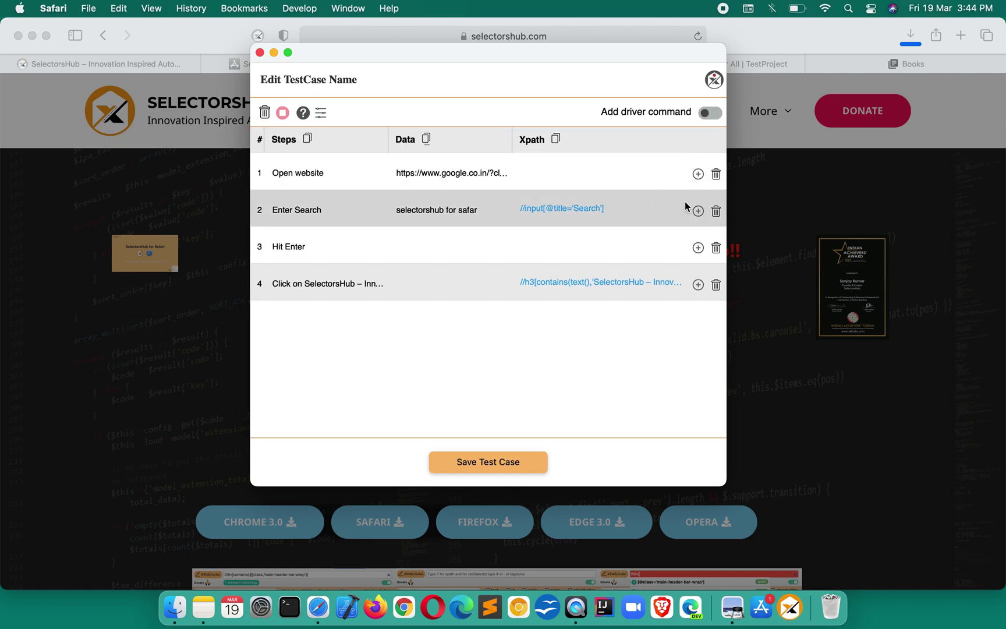
Insert a new test step named sleep after the Hit Enter step.
{"action": "left_click", "coordinate": [698, 248]}
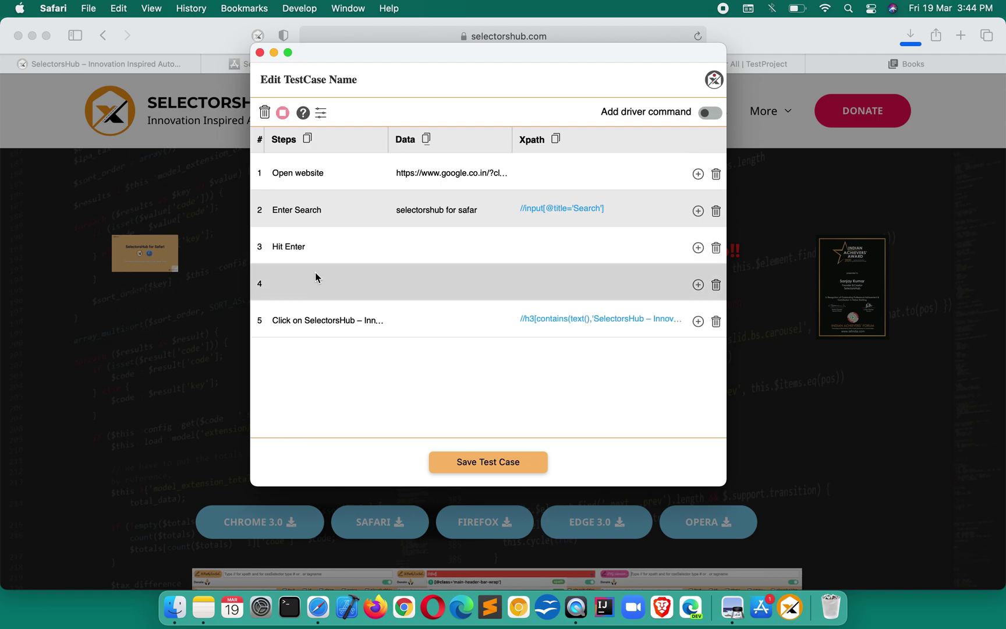
{"action": "left_click", "coordinate": [298, 285]}
{"action": "type", "text": "s"}
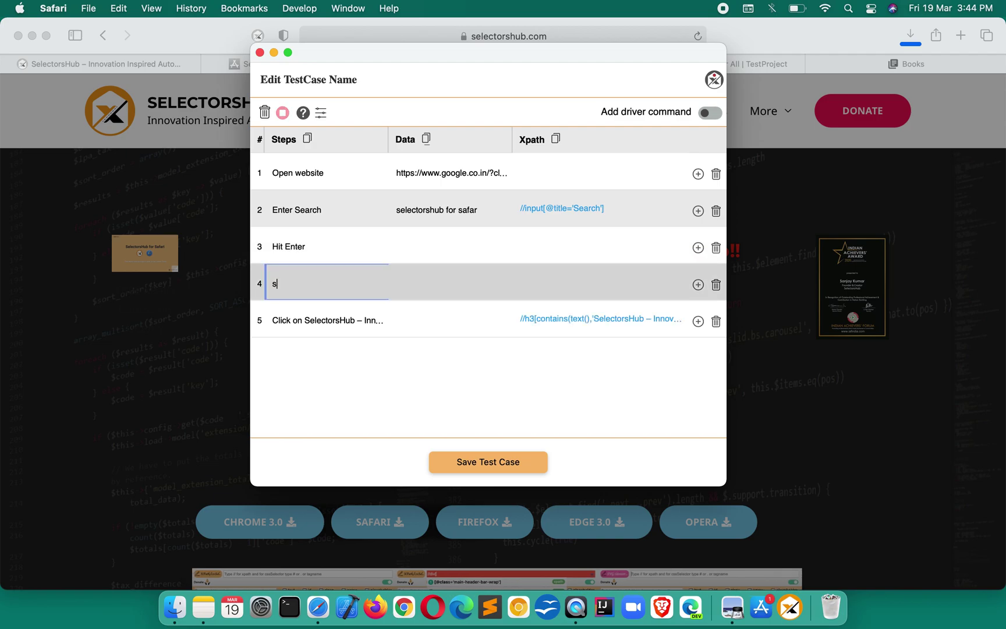
{"action": "type", "text": "leep"}
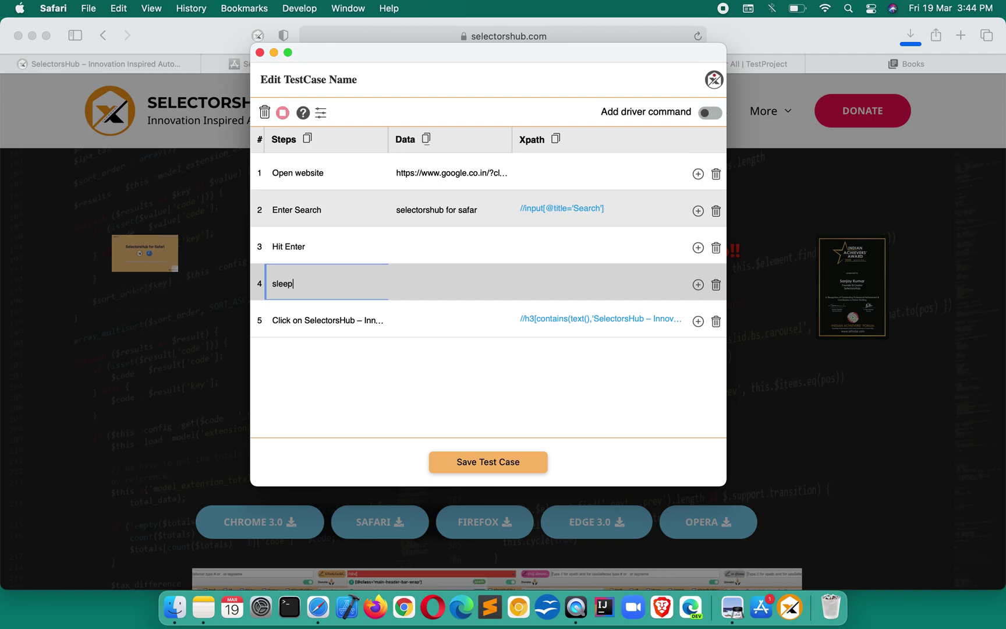
{"action": "left_click", "coordinate": [333, 384]}
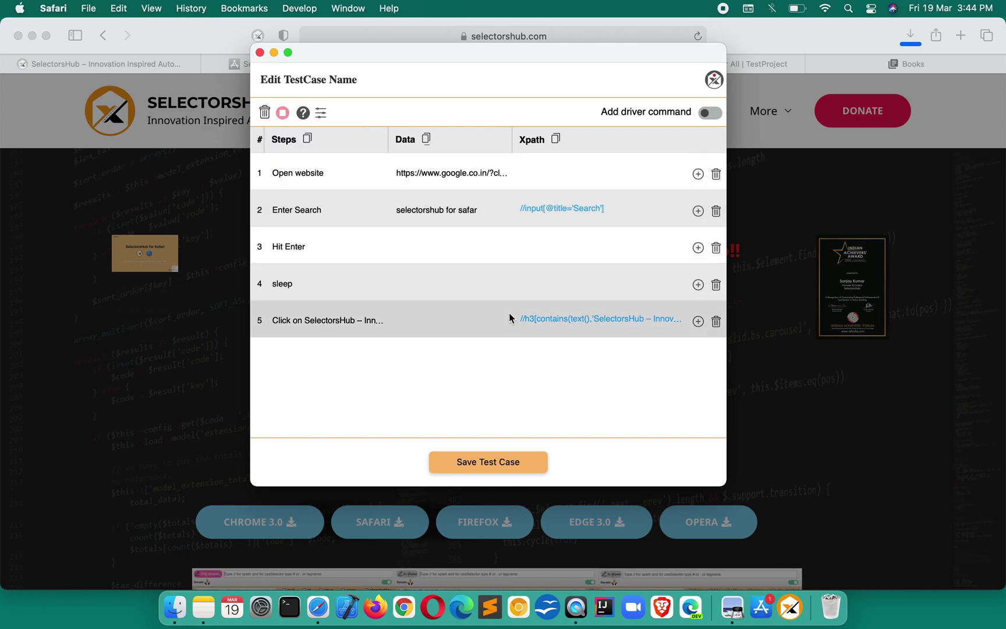
Clear all recorded steps in TestCase Studio and allow the pending download on selectorshub.com.
{"action": "left_click", "coordinate": [266, 115]}
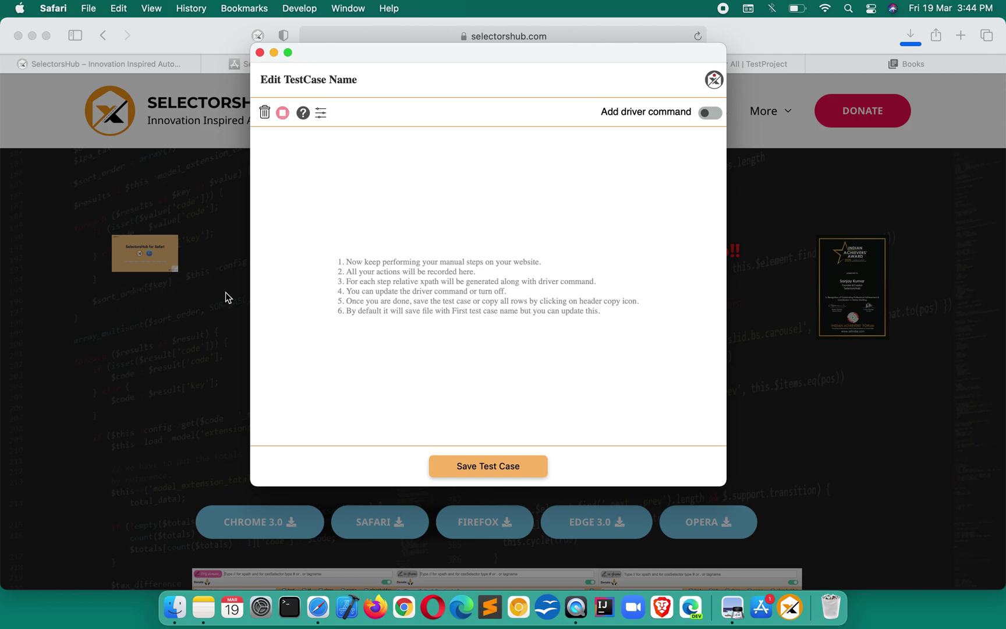
{"action": "left_click", "coordinate": [194, 333]}
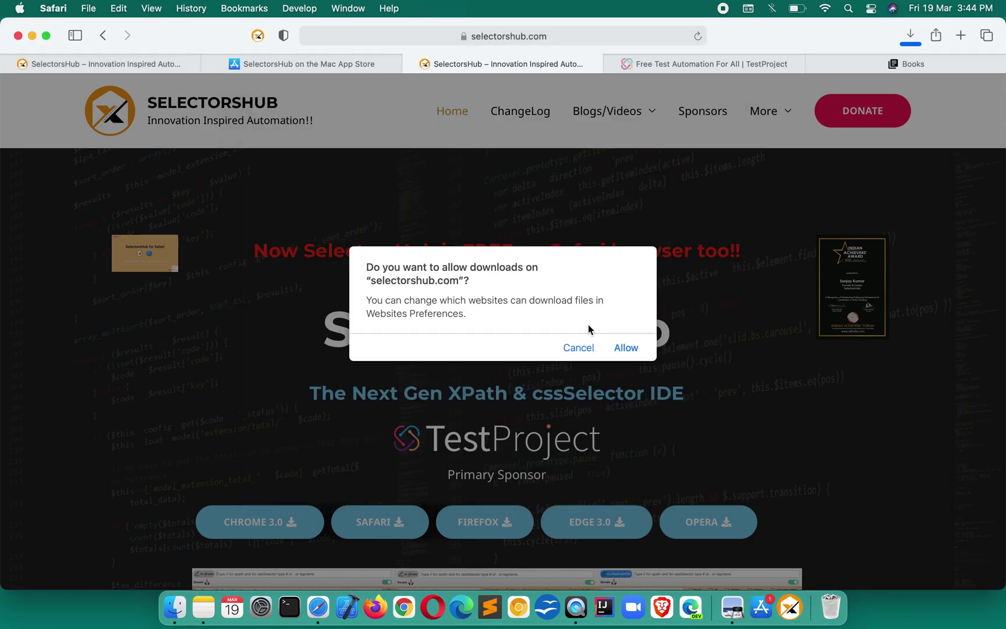
{"action": "left_click", "coordinate": [631, 349]}
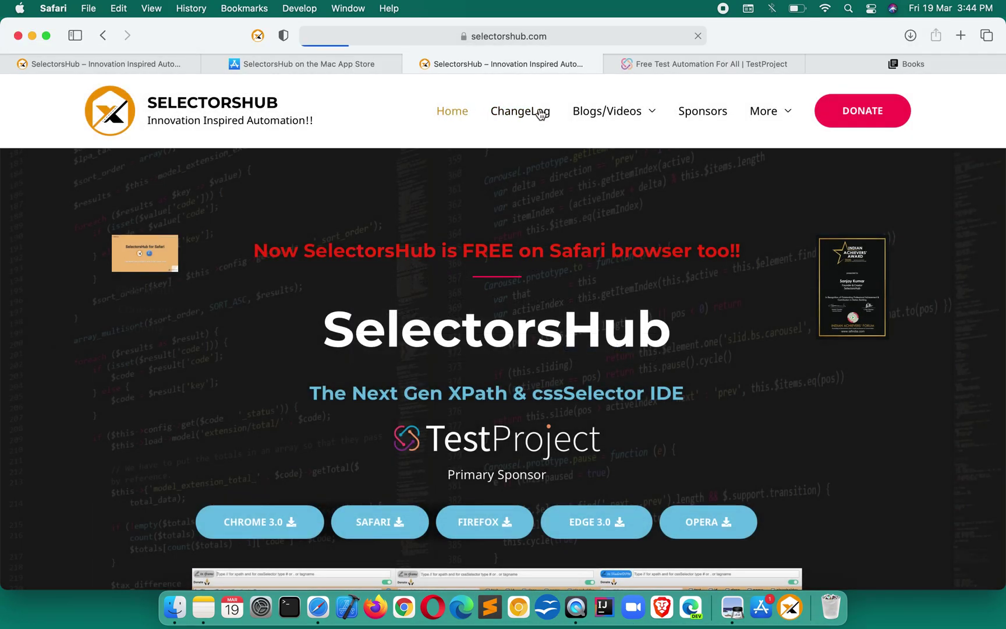
Record opening the Sponsors page on selectorshub.com and going back to the Home page.
{"action": "left_click", "coordinate": [687, 115]}
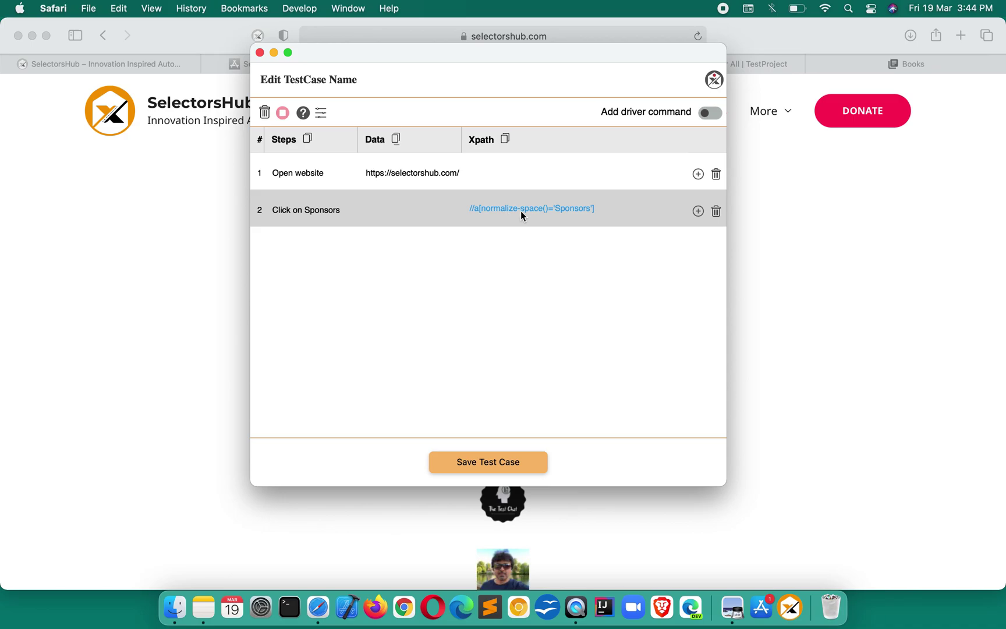
{"action": "key", "text": "super+Tab"}
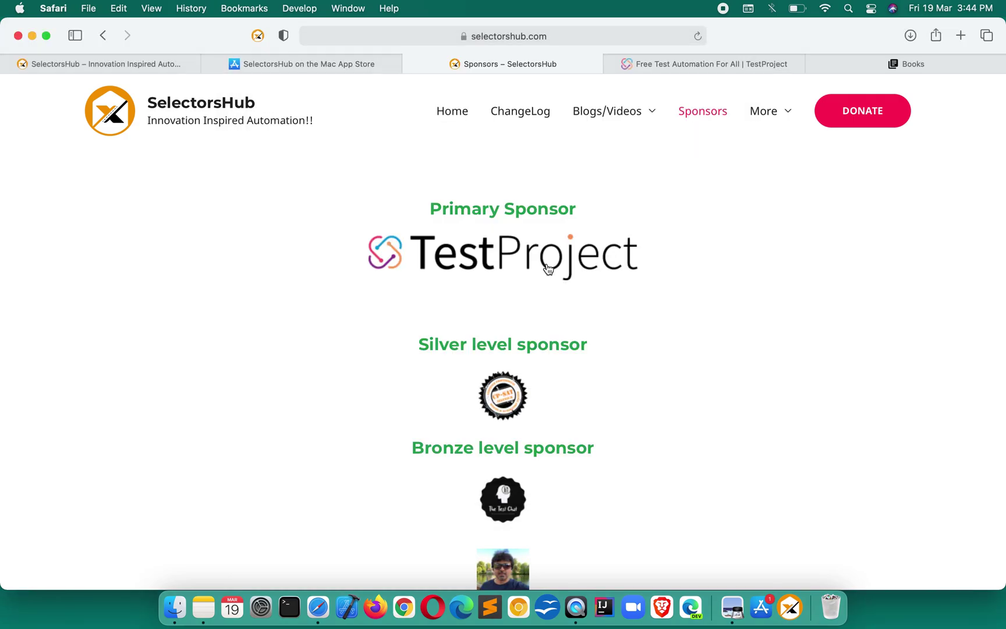
{"action": "left_click", "coordinate": [457, 116]}
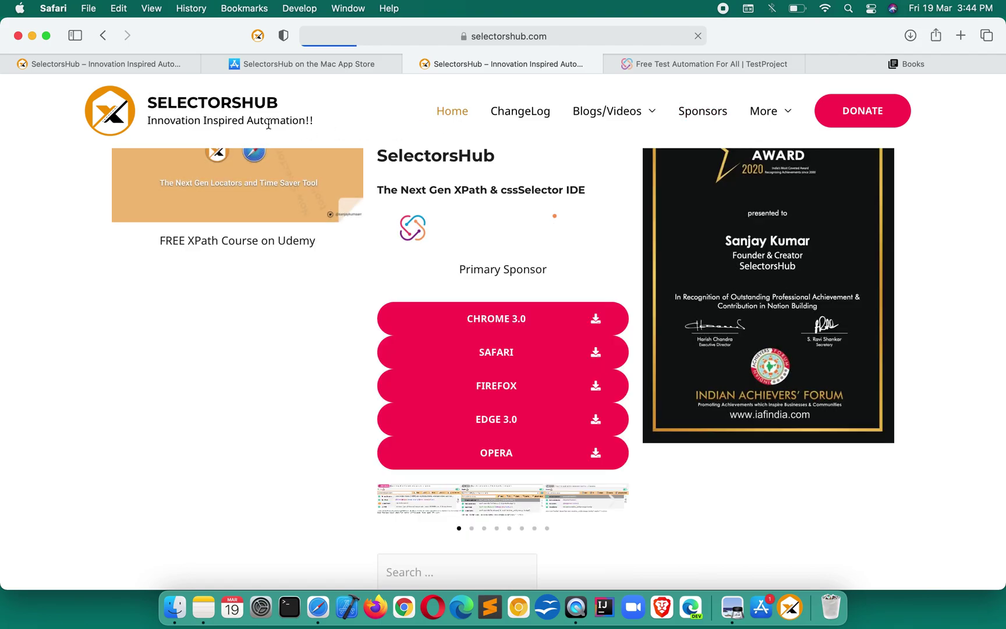
{"action": "scroll", "coordinate": [256, 328], "scroll_direction": "down", "scroll_amount": 1}
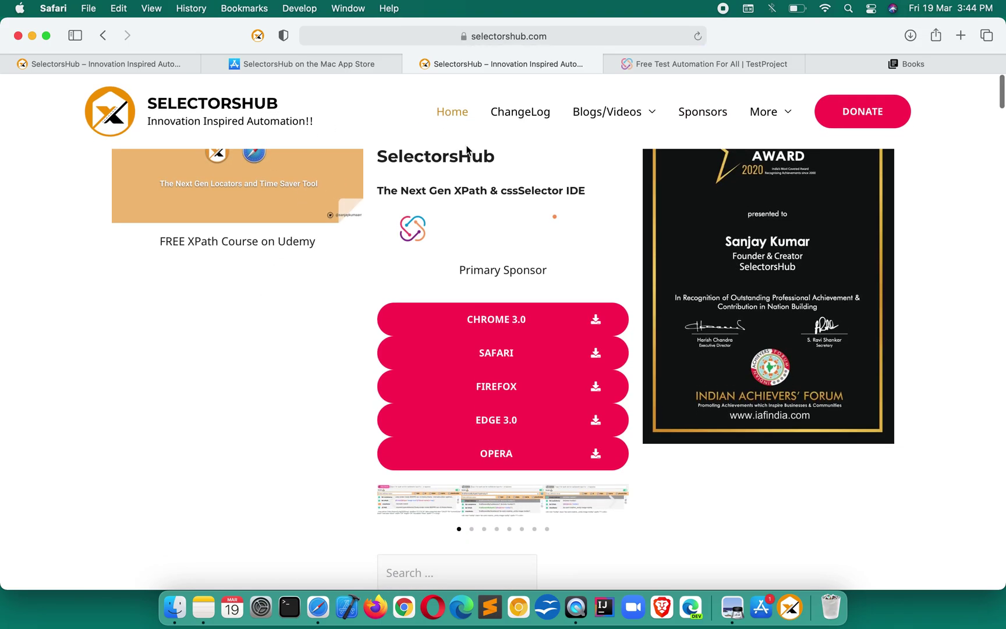
Record opening the ChangeLog page on selectorshub.com, and bring the browser window back in front of TestCase Studio.
{"action": "left_click", "coordinate": [524, 112]}
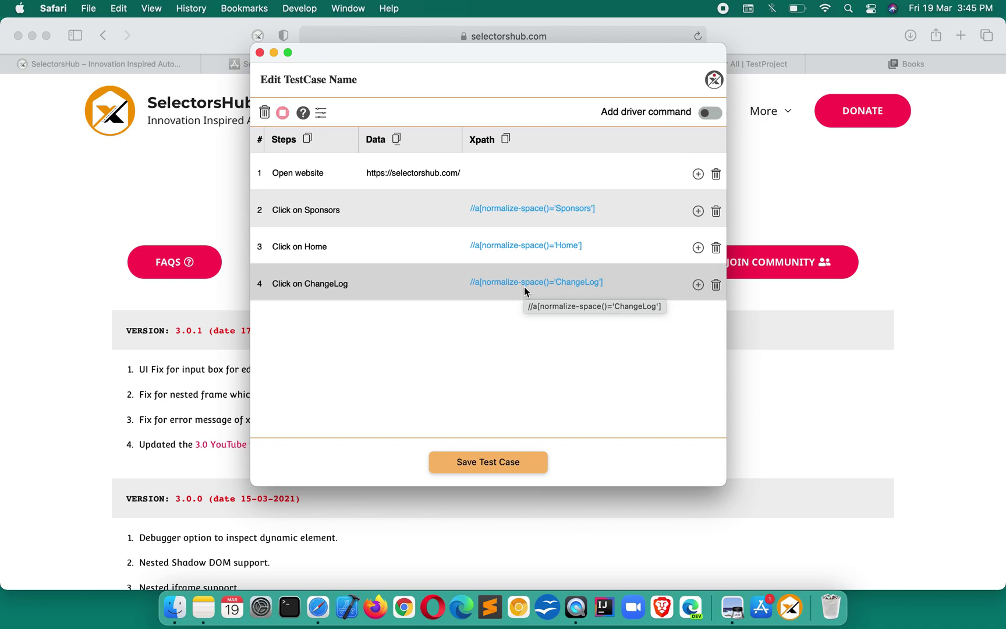
{"action": "left_click", "coordinate": [915, 257]}
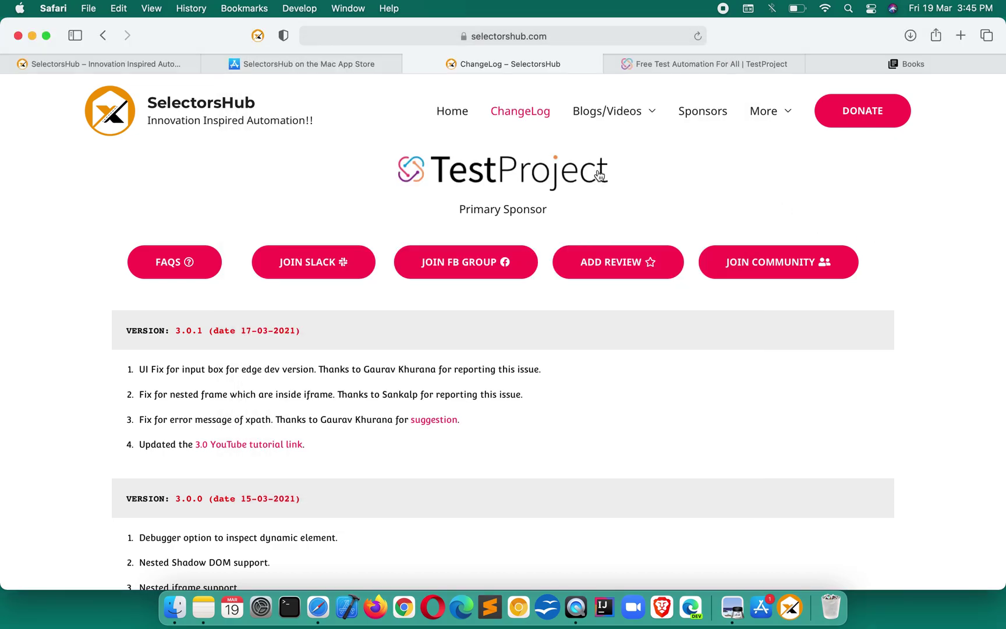
Switch to the SelectorsHub home page that is already open and look through its More entries and browser download links.
{"action": "left_click", "coordinate": [110, 66]}
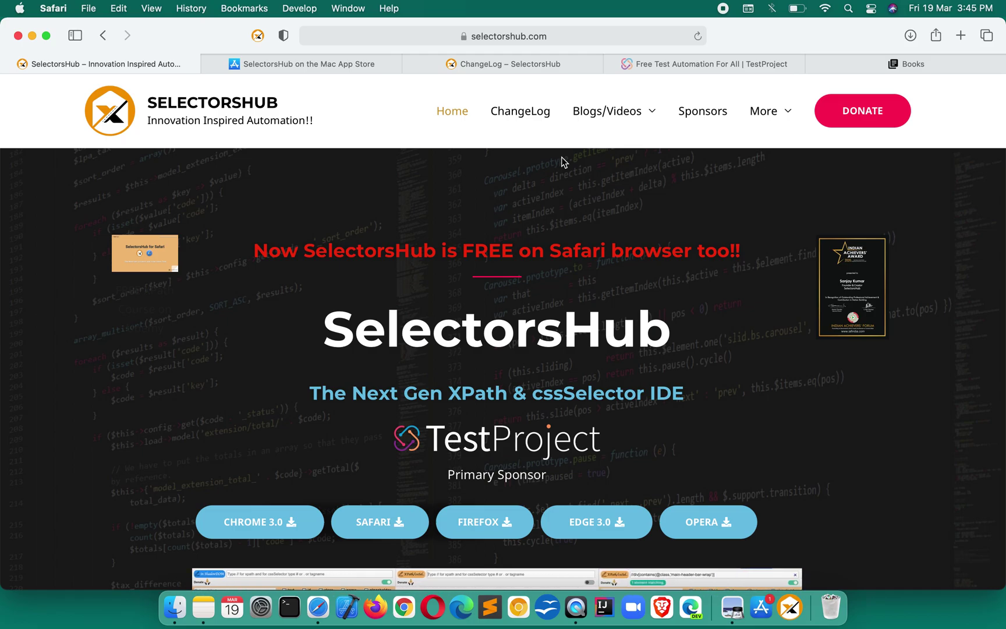
{"action": "mouse_move", "coordinate": [780, 115]}
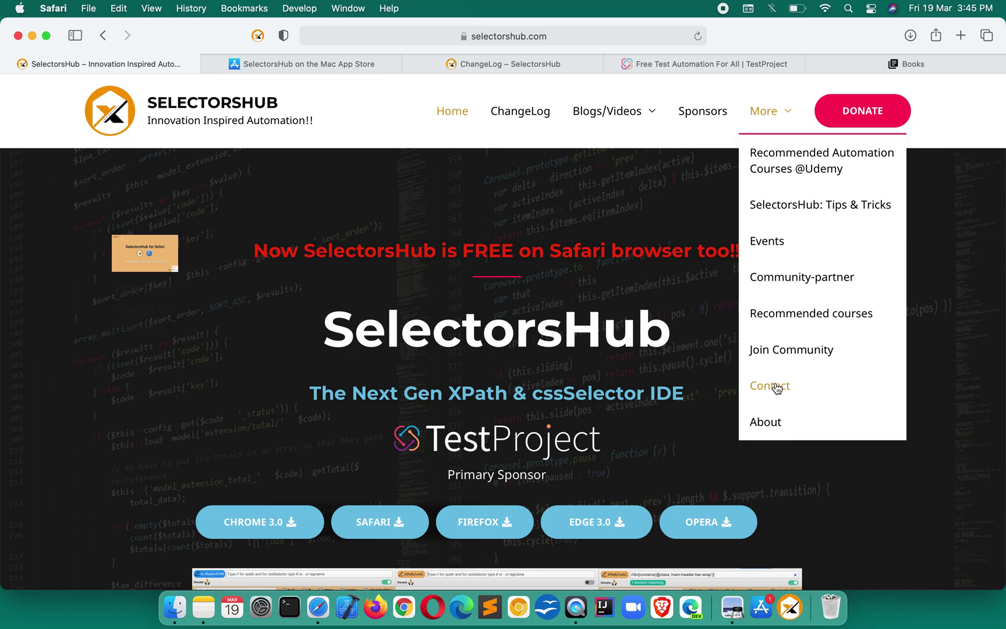
{"action": "scroll", "coordinate": [697, 334], "scroll_direction": "down", "scroll_amount": 5}
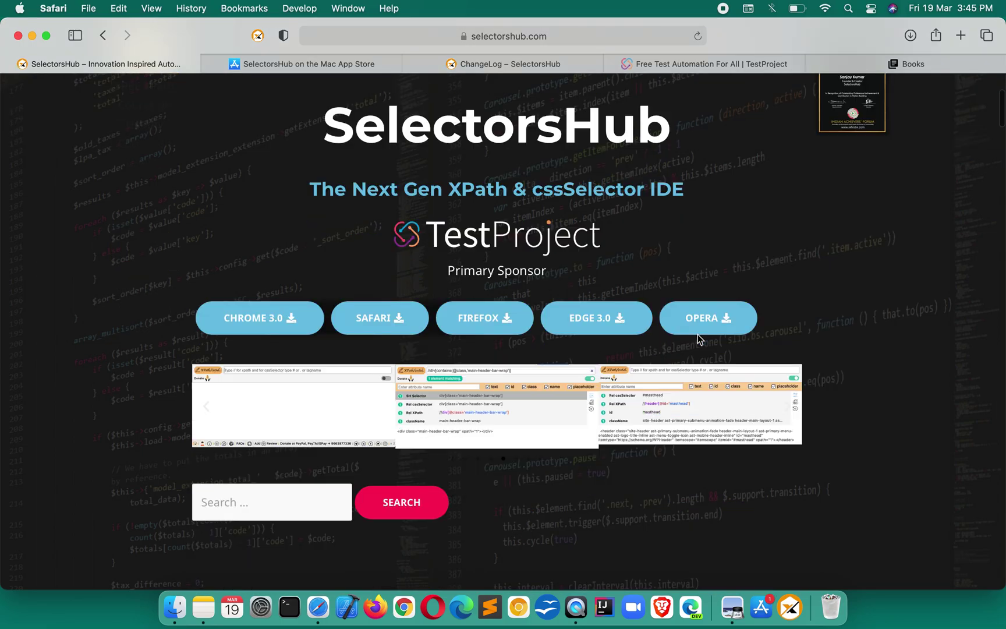
{"action": "scroll", "coordinate": [697, 334], "scroll_direction": "up", "scroll_amount": 5}
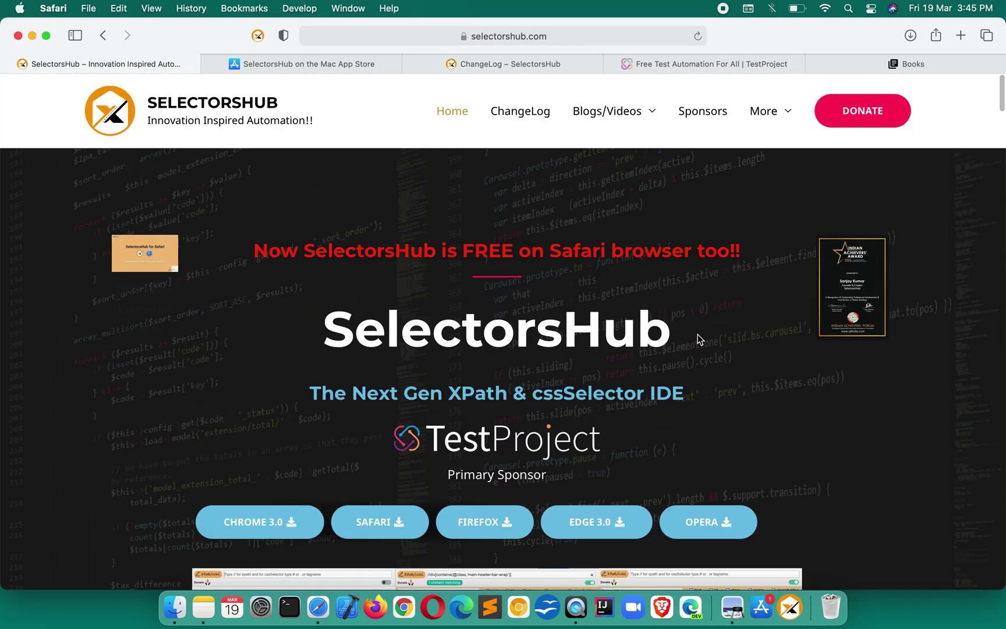